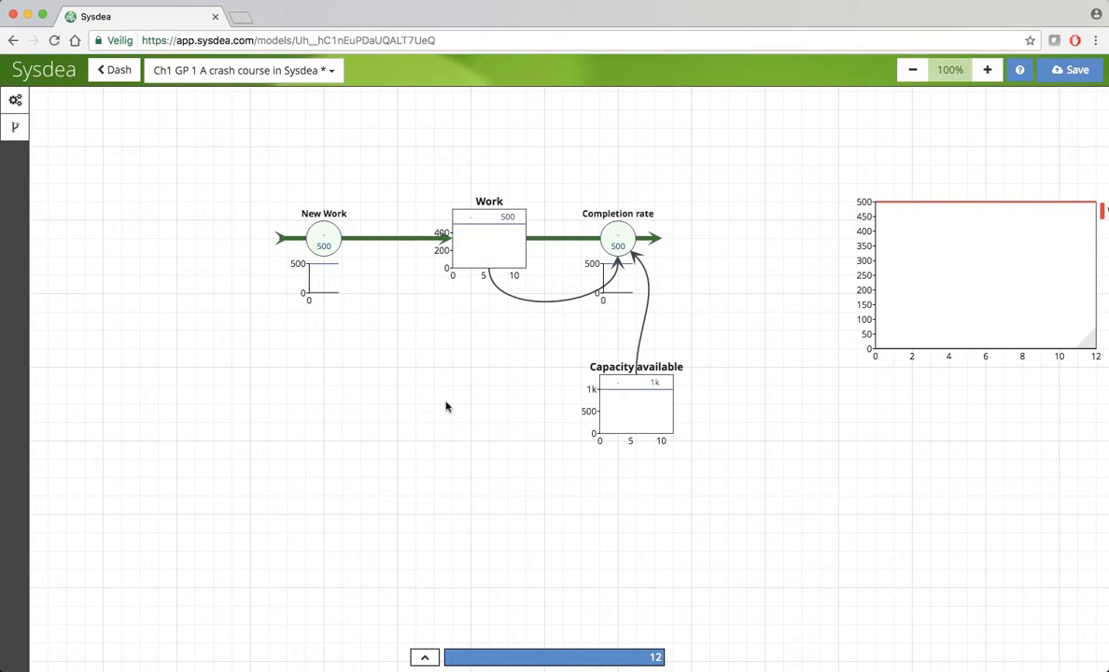
# Step: Add an inflow into the Capacity available stock and name it "Cap change rate"
pyautogui.press('f')
pyautogui.click(449, 403)
pyautogui.moveTo(492, 402); pyautogui.dragTo(623, 393)
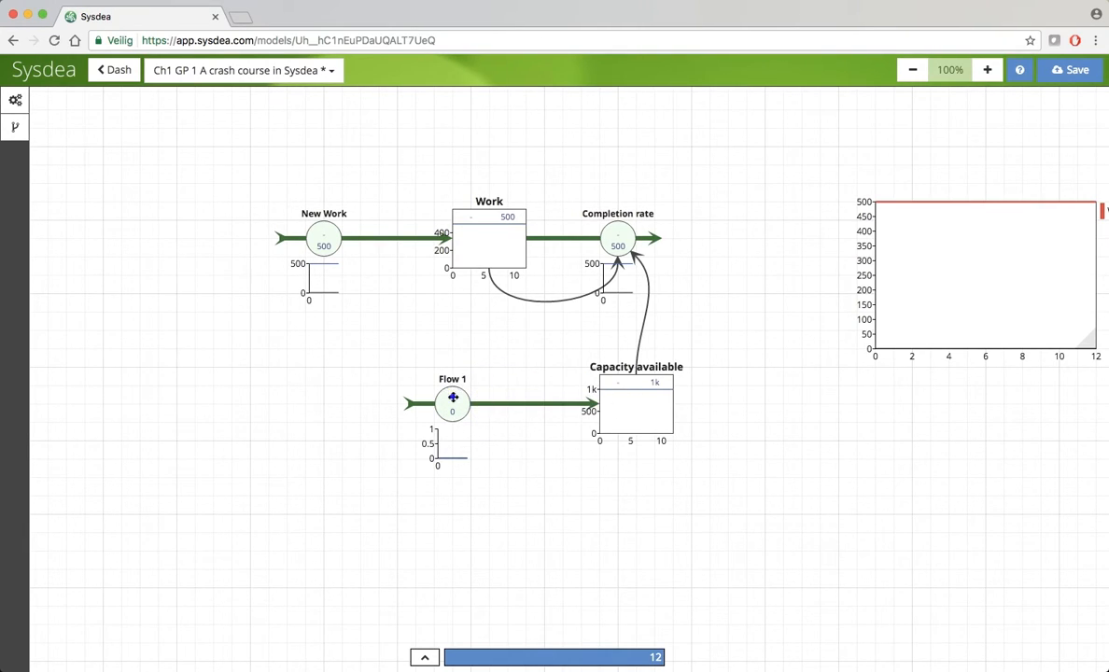
pyautogui.click(453, 397)
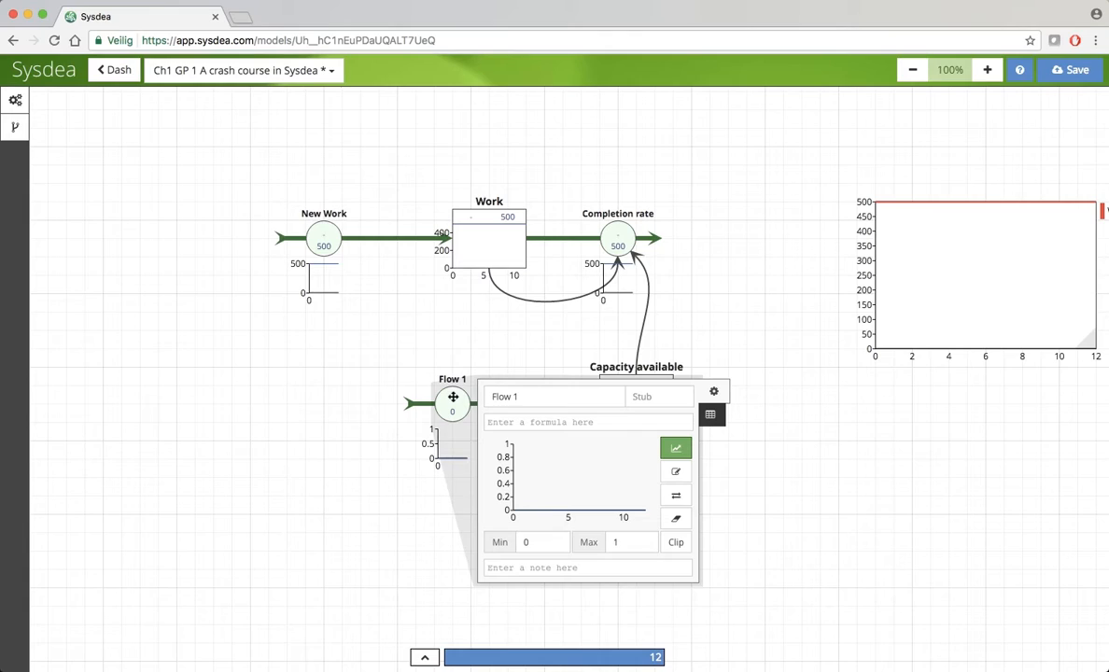
pyautogui.click(531, 395)
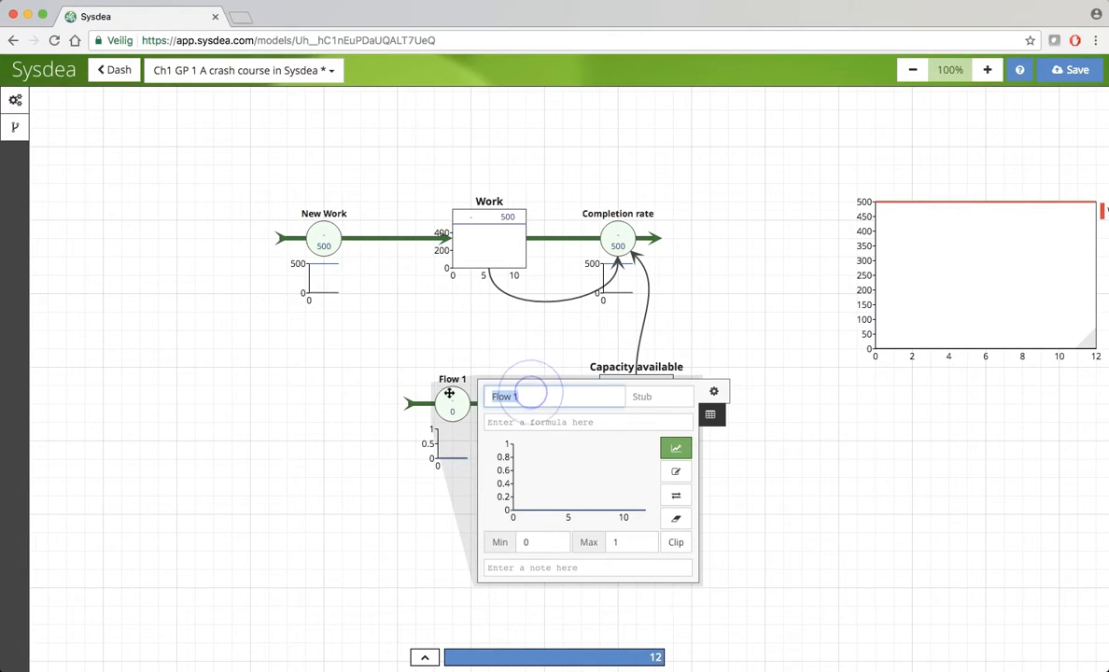
pyautogui.write('Cap change rate')
pyautogui.click(414, 495)
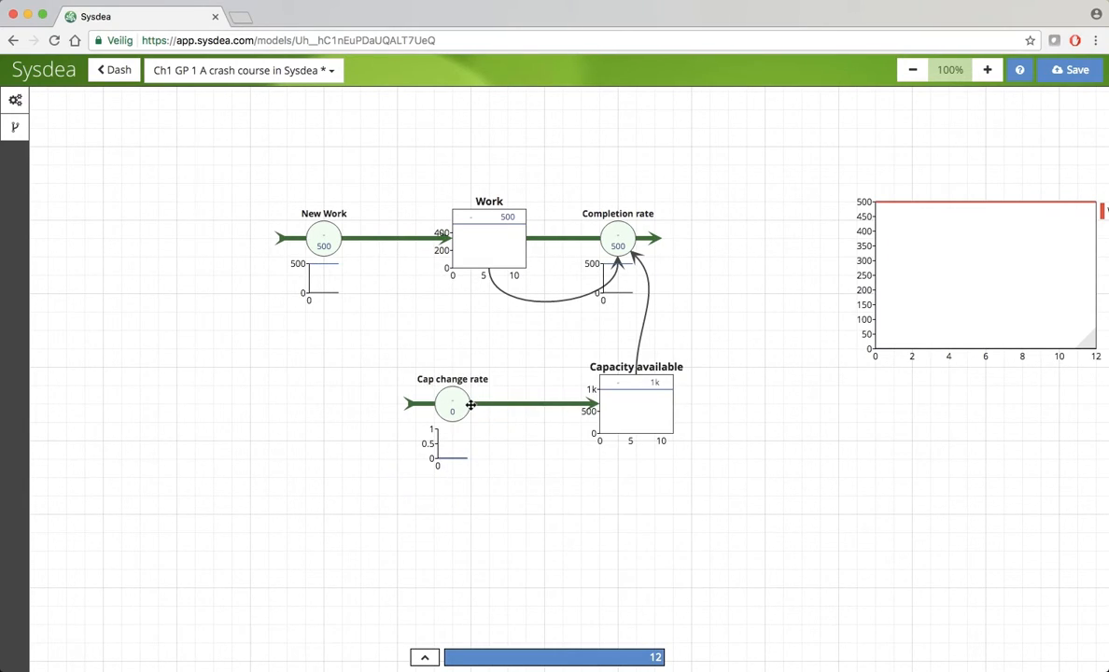
# Step: Move the Cap change rate flow and the Capacity available stock together farther down, making room beneath the Work stock
pyautogui.moveTo(367, 350); pyautogui.dragTo(720, 482)
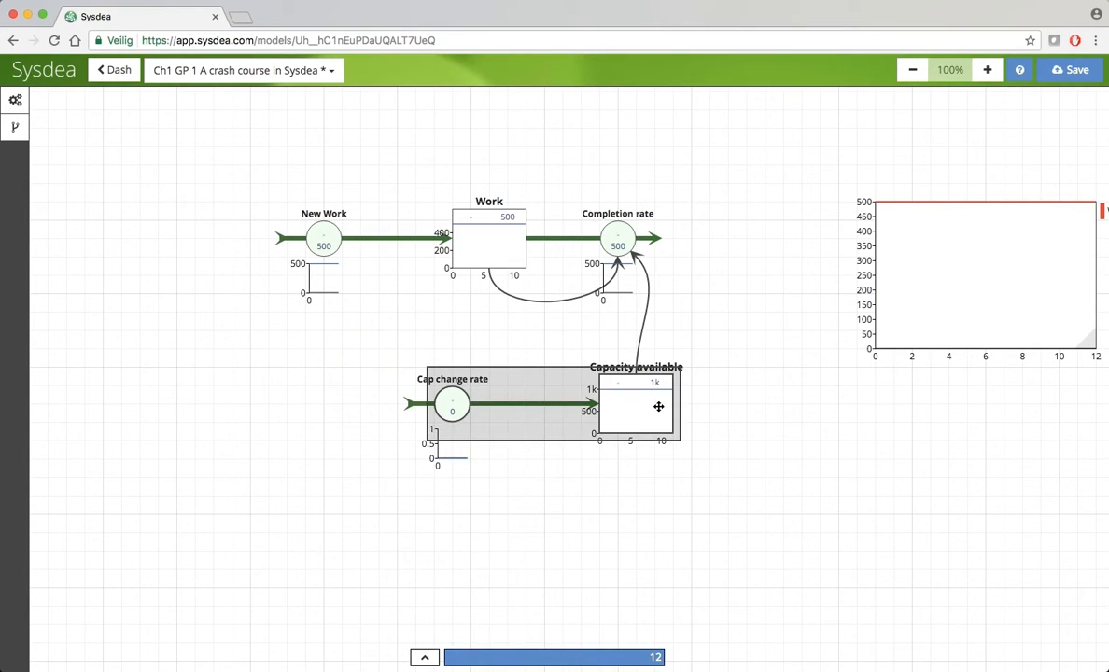
pyautogui.moveTo(659, 408); pyautogui.dragTo(664, 492)
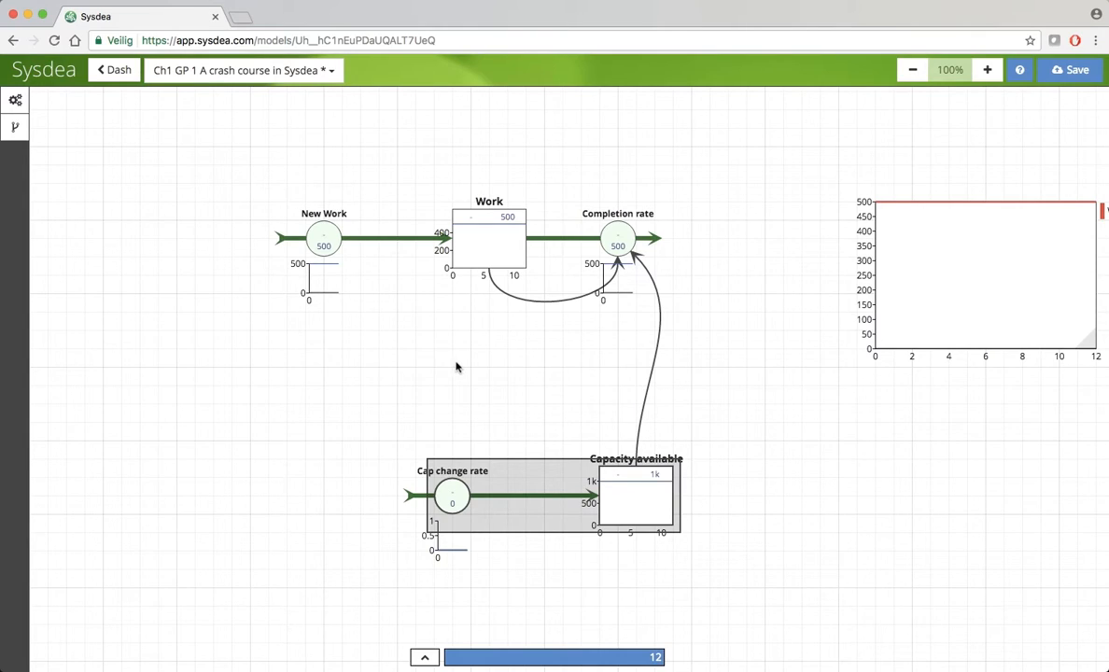
pyautogui.click(423, 338)
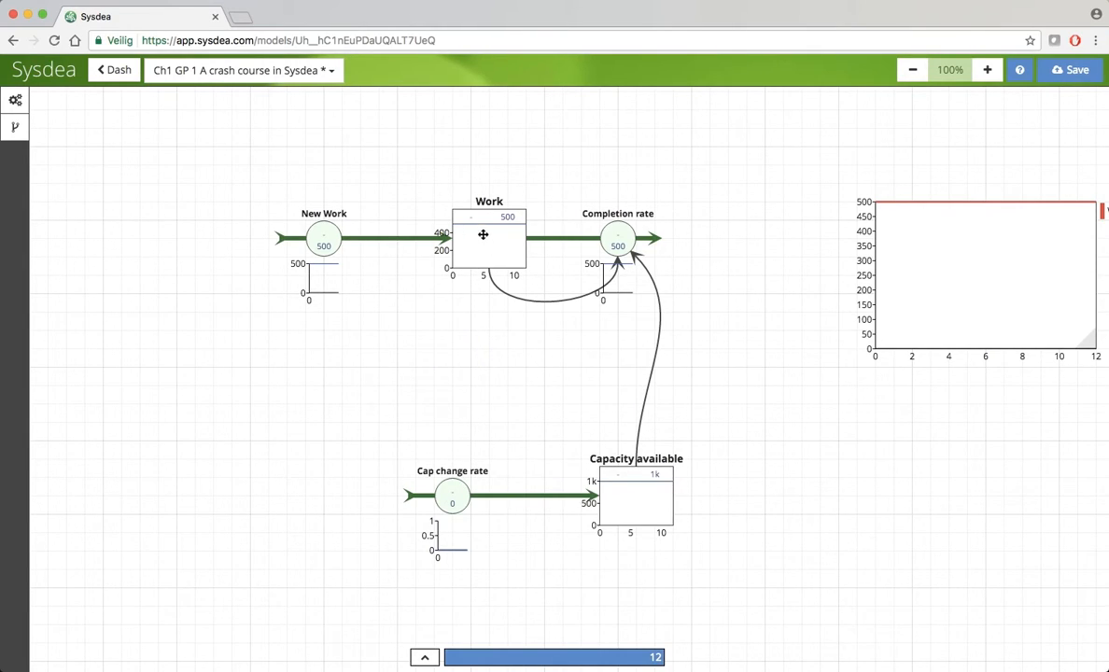
# Step: Add a variable named "Capacity required" between the Work stock and the Cap change rate flow, and link Work to it
pyautogui.doubleClick(455, 350)
pyautogui.click(462, 345)
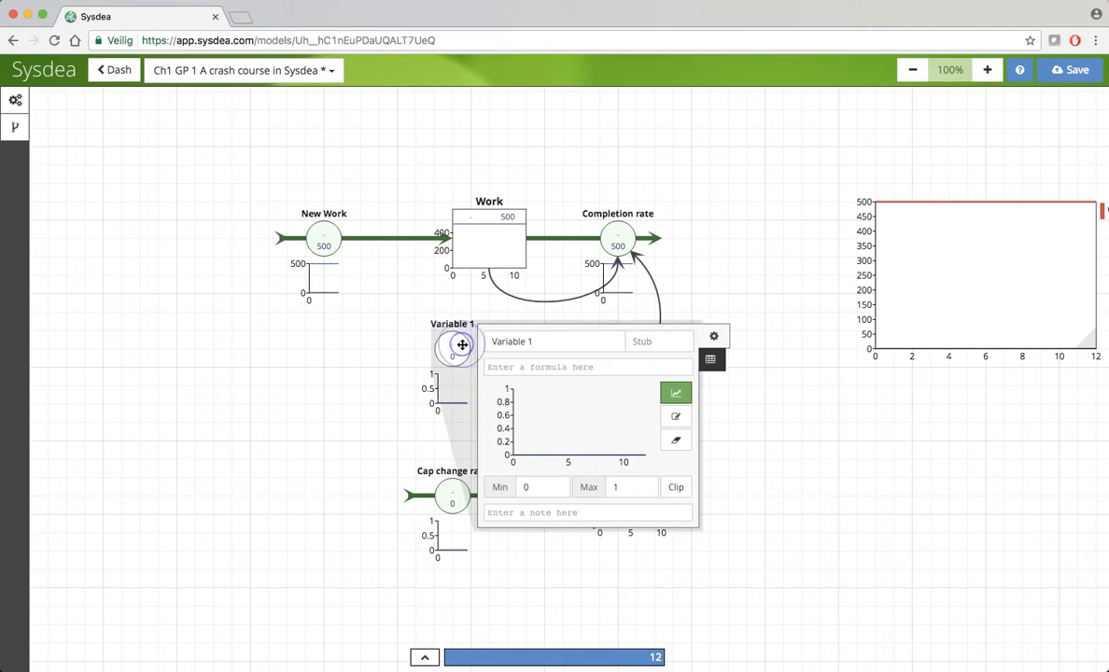
pyautogui.tripleClick(544, 341)
pyautogui.write('Capacity required')
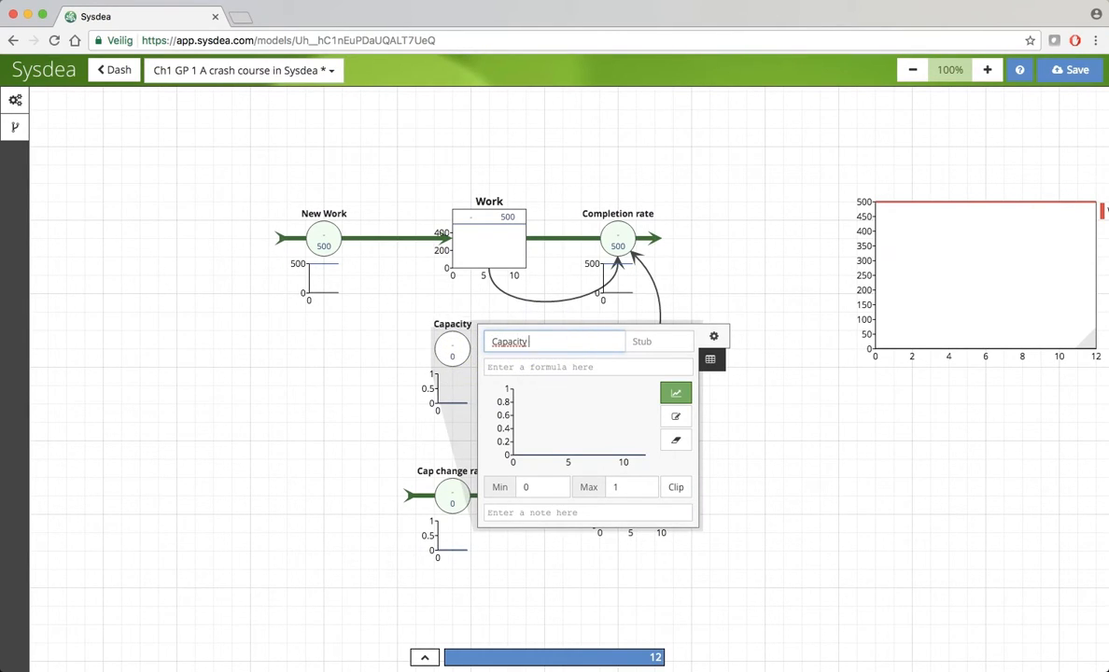
pyautogui.click(298, 370)
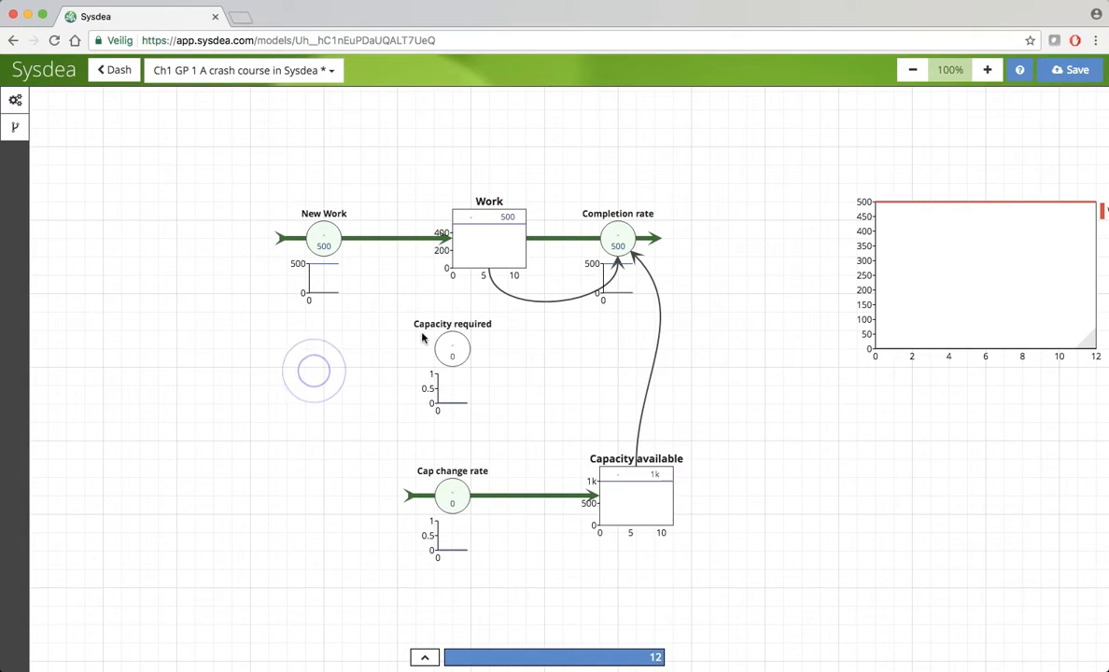
pyautogui.moveTo(470, 277); pyautogui.dragTo(458, 350)
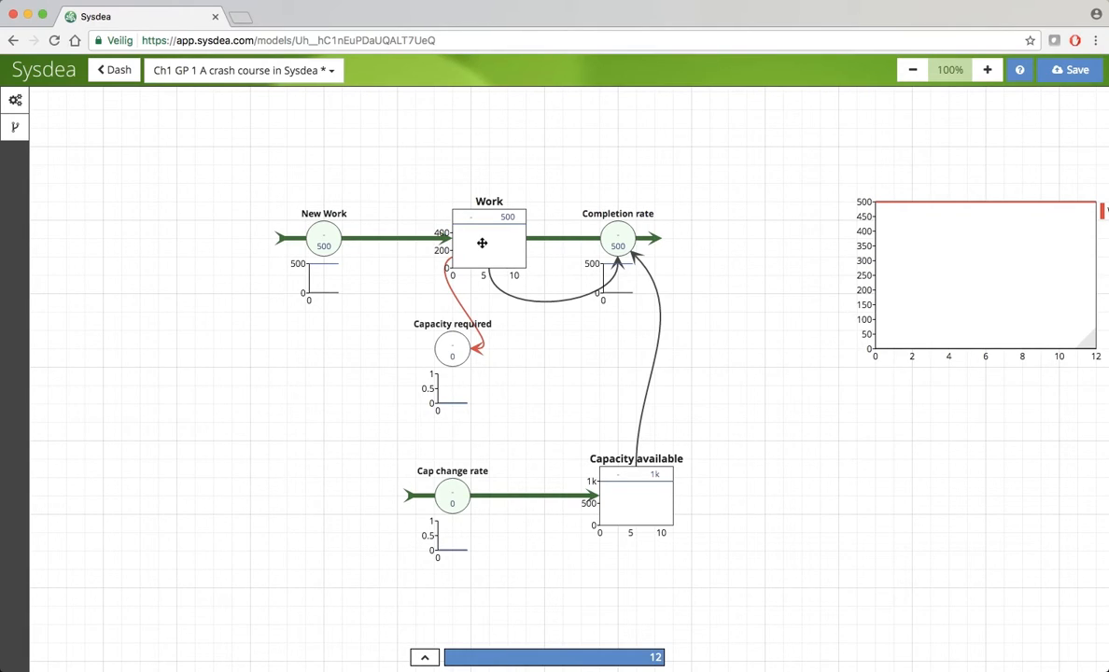
# Step: Add a variable named "Target leadtime" beside Capacity required, below New Work, with a value of 2
pyautogui.doubleClick(314, 375)
pyautogui.click(324, 365)
pyautogui.click(423, 364)
pyautogui.press('super+a')
pyautogui.press('BackSpace')
pyautogui.write('Tareg')
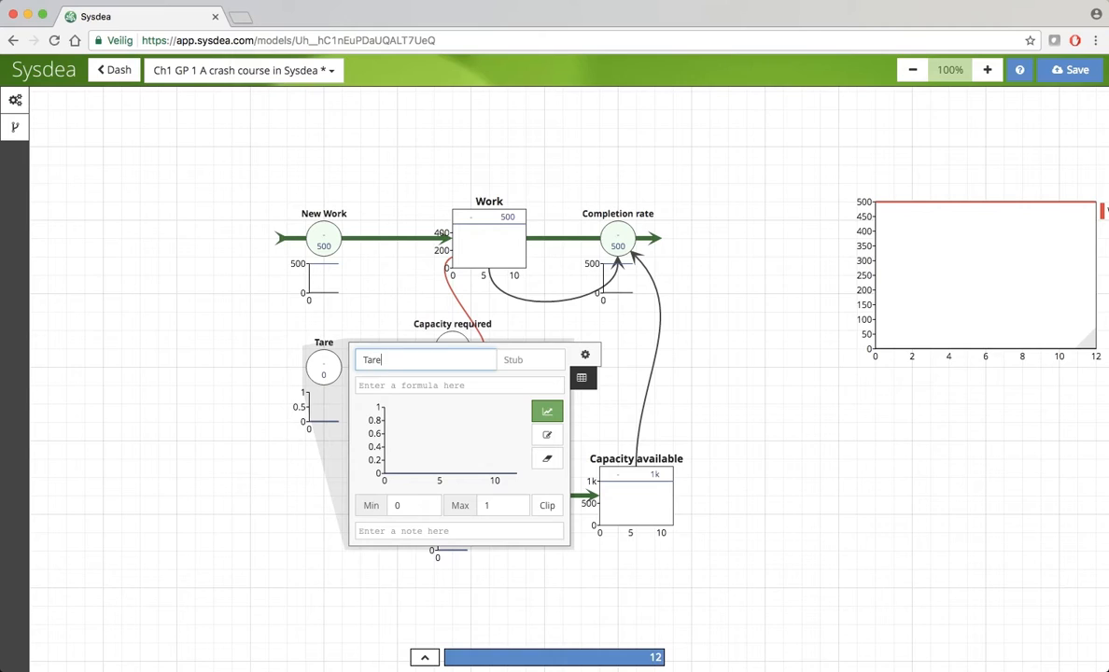
pyautogui.press('BackSpace')
pyautogui.press('BackSpace')
pyautogui.write('get leadtime')
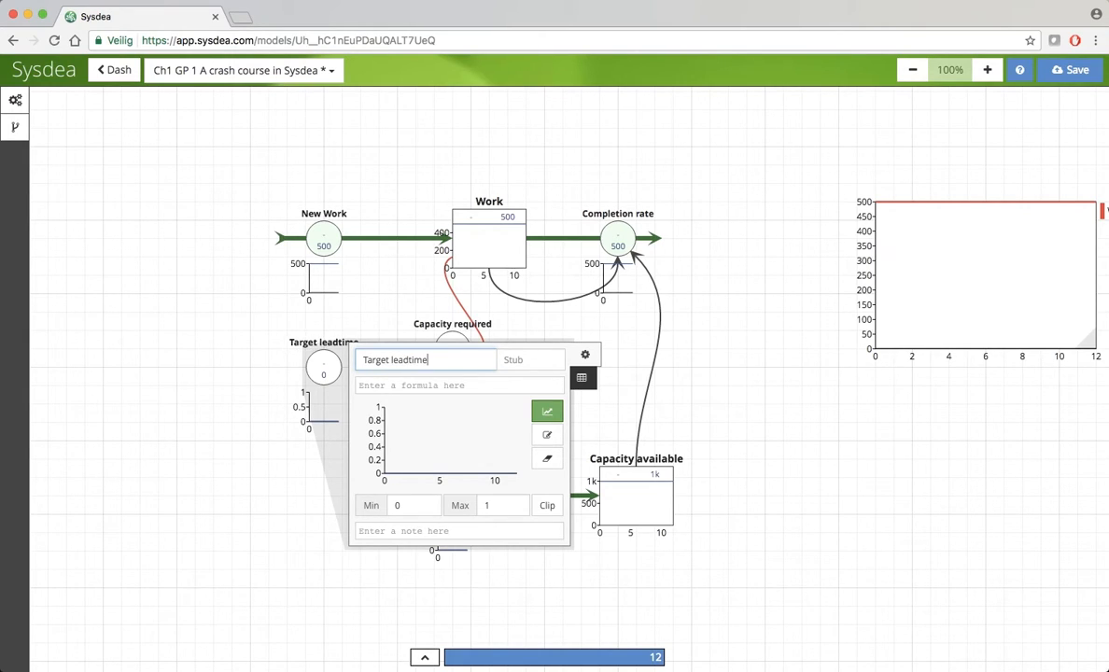
pyautogui.click(372, 386)
pyautogui.write('2')
pyautogui.click(273, 449)
# Step: Link Target leadtime to Capacity required and set the Capacity required formula to "Work" / "Target leadtime"
pyautogui.moveTo(349, 364); pyautogui.dragTo(437, 346)
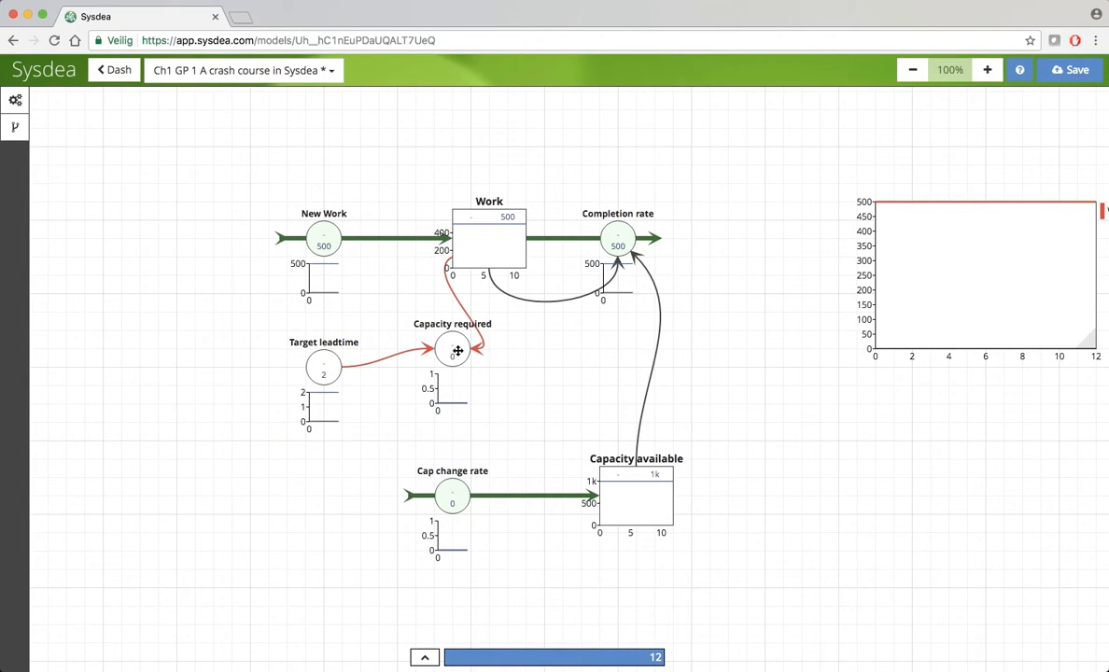
pyautogui.click(450, 349)
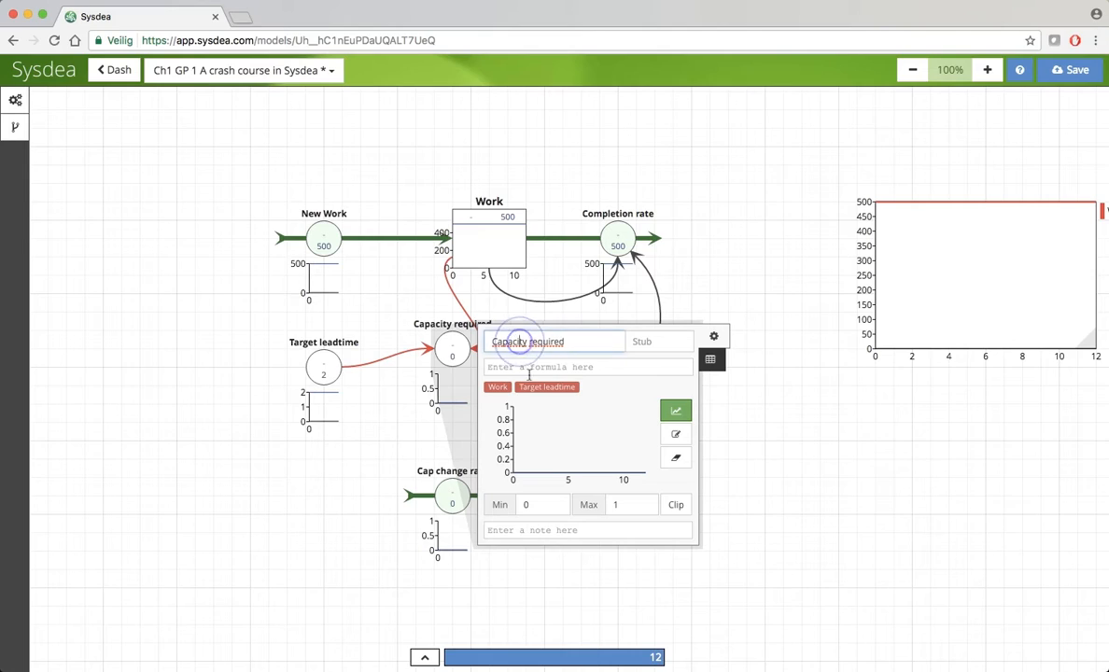
pyautogui.click(501, 387)
pyautogui.click(556, 367)
pyautogui.write('/')
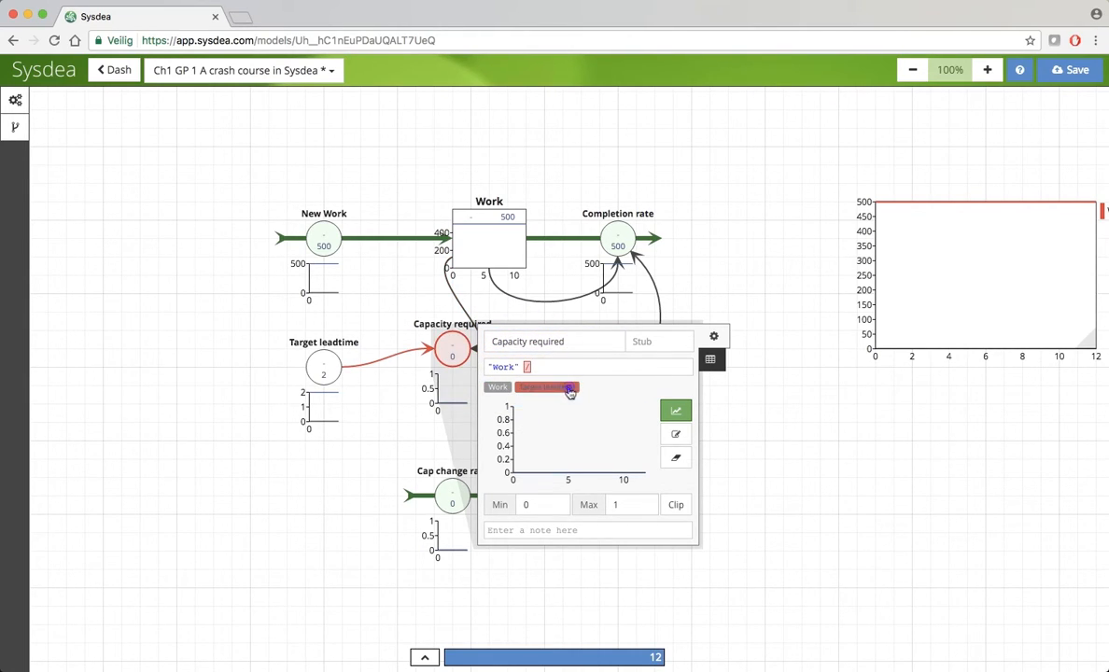
pyautogui.click(565, 386)
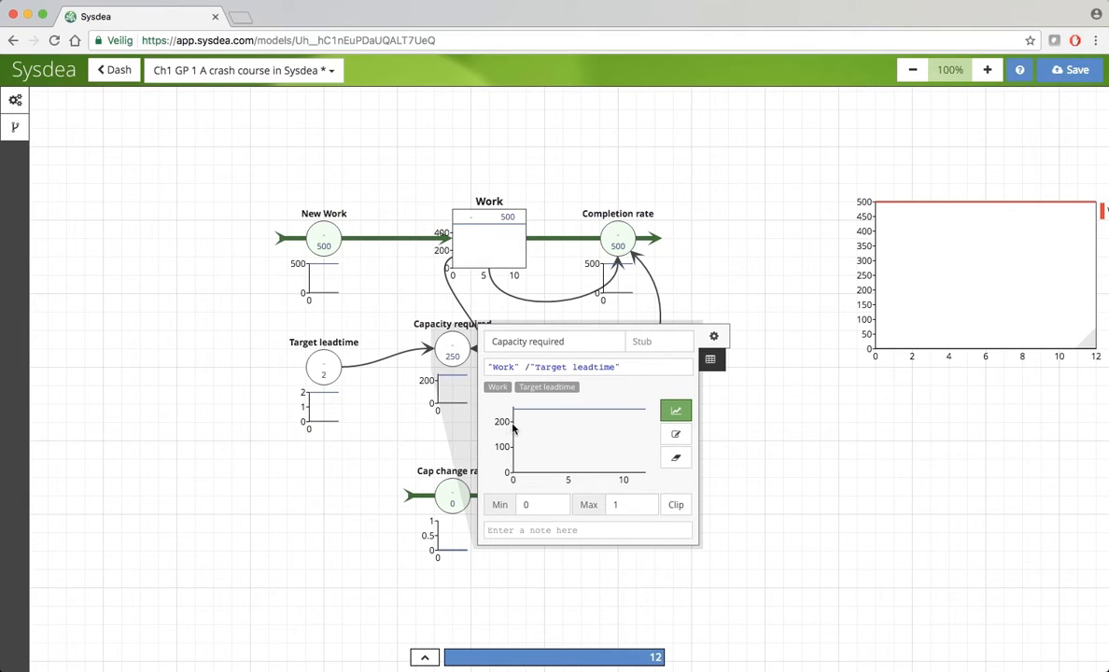
pyautogui.click(751, 484)
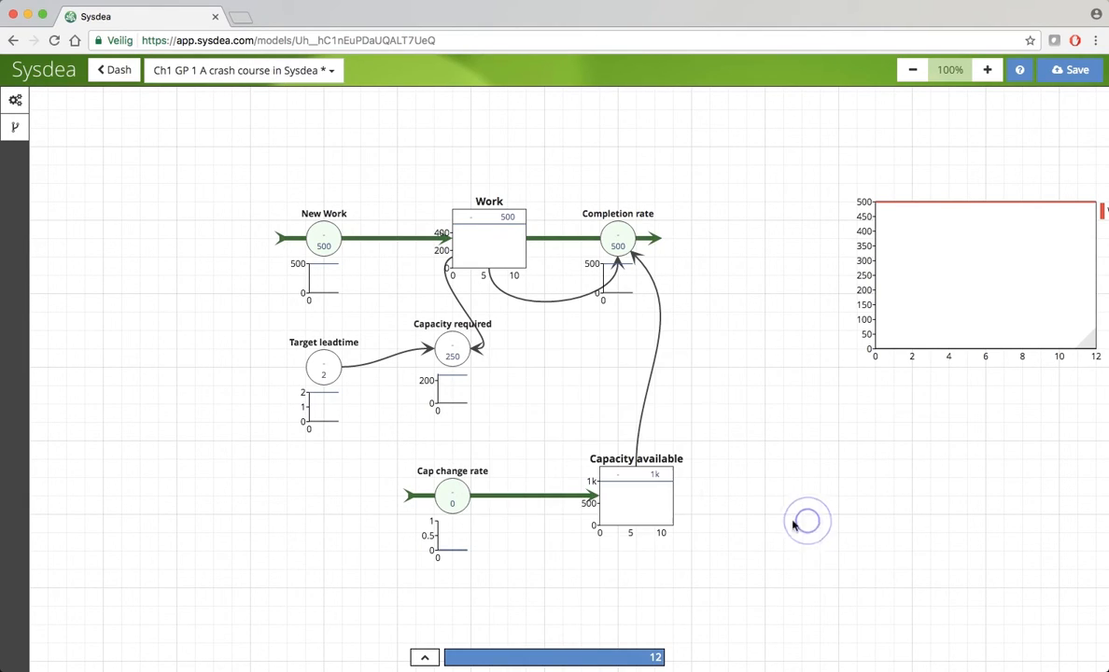
# Step: Link Capacity required to the Cap change rate flow and set the flow's formula to "Capacity required"
pyautogui.click(455, 357)
pyautogui.moveTo(468, 373)
pyautogui.mouseDown()
pyautogui.moveTo(480, 391)
pyautogui.moveTo(452, 523)
pyautogui.moveTo(455, 478)
pyautogui.mouseUp()
pyautogui.click(458, 496)
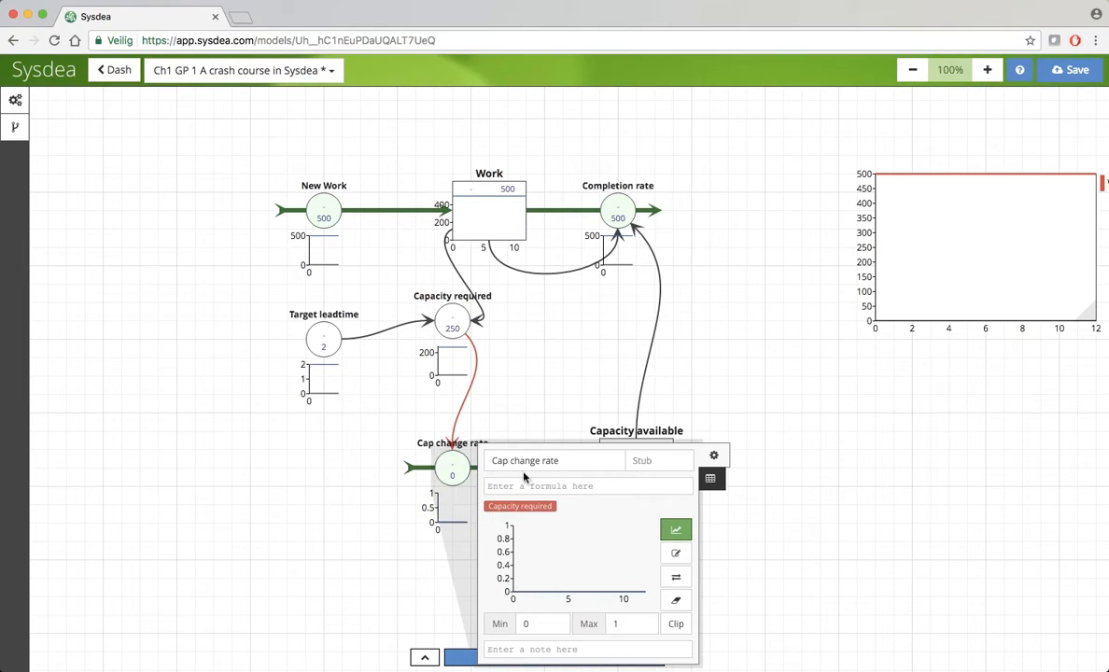
pyautogui.click(521, 506)
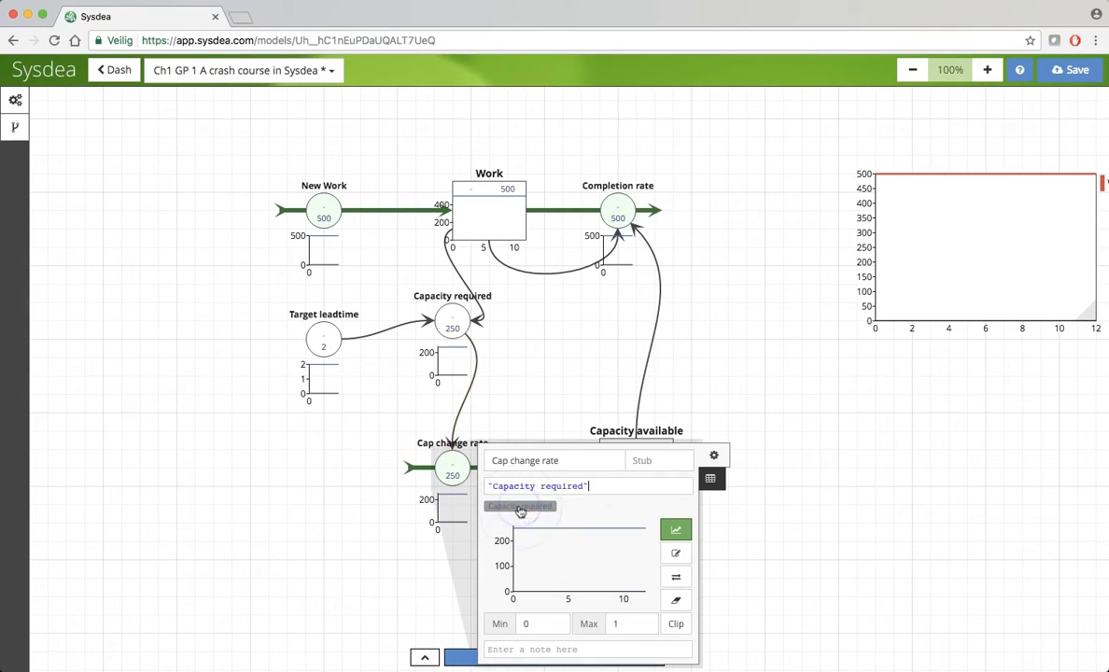
pyautogui.click(768, 573)
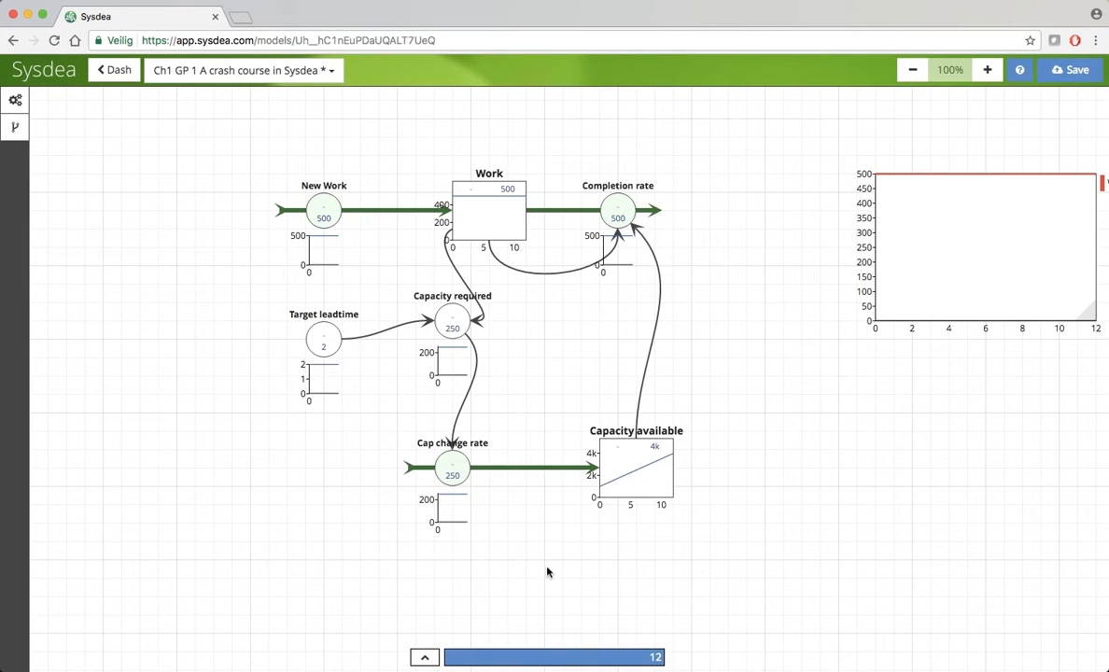
# Step: Link Capacity available to the Cap change rate flow and subtract "Capacity available" in the flow's formula
pyautogui.moveTo(610, 510); pyautogui.dragTo(452, 468)
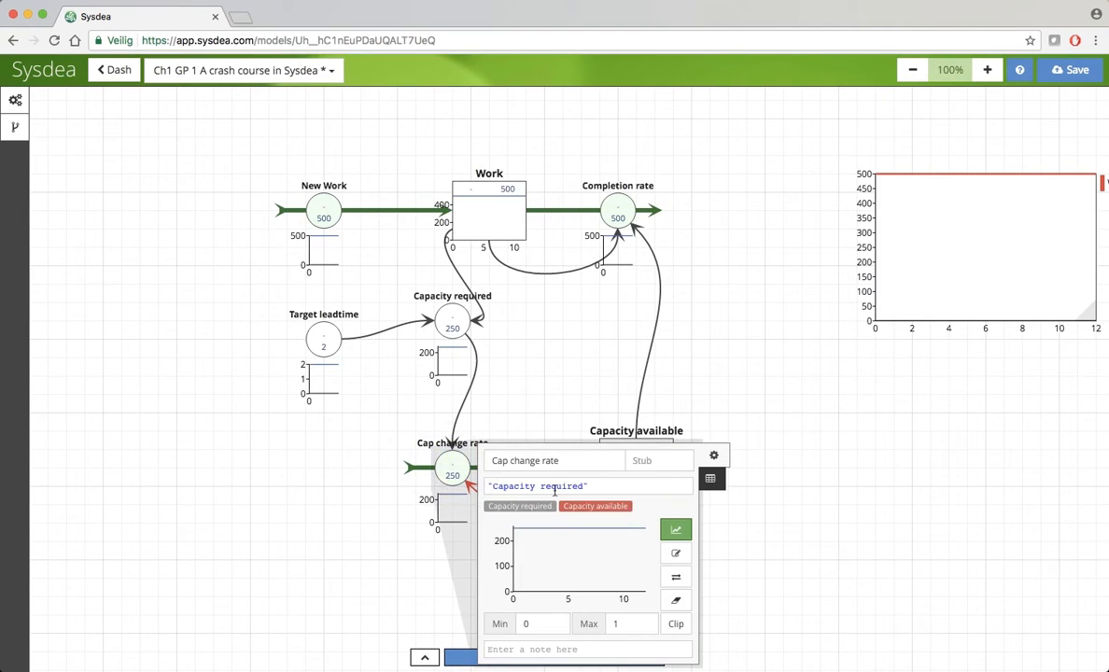
pyautogui.click(603, 487)
pyautogui.write('-')
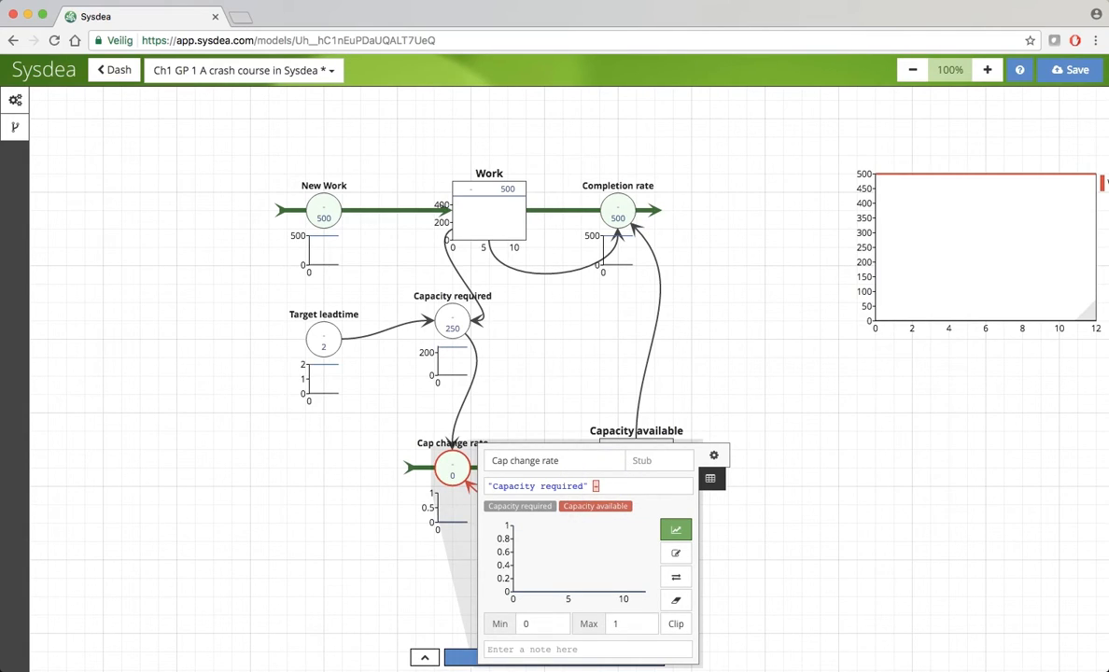
pyautogui.click(608, 508)
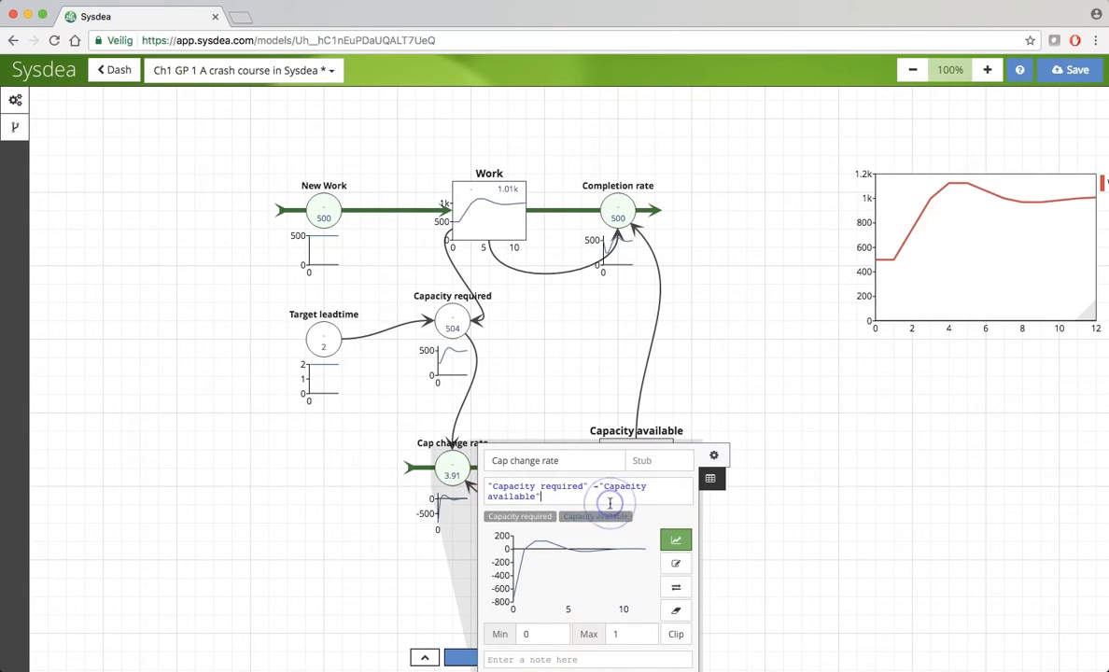
pyautogui.click(753, 555)
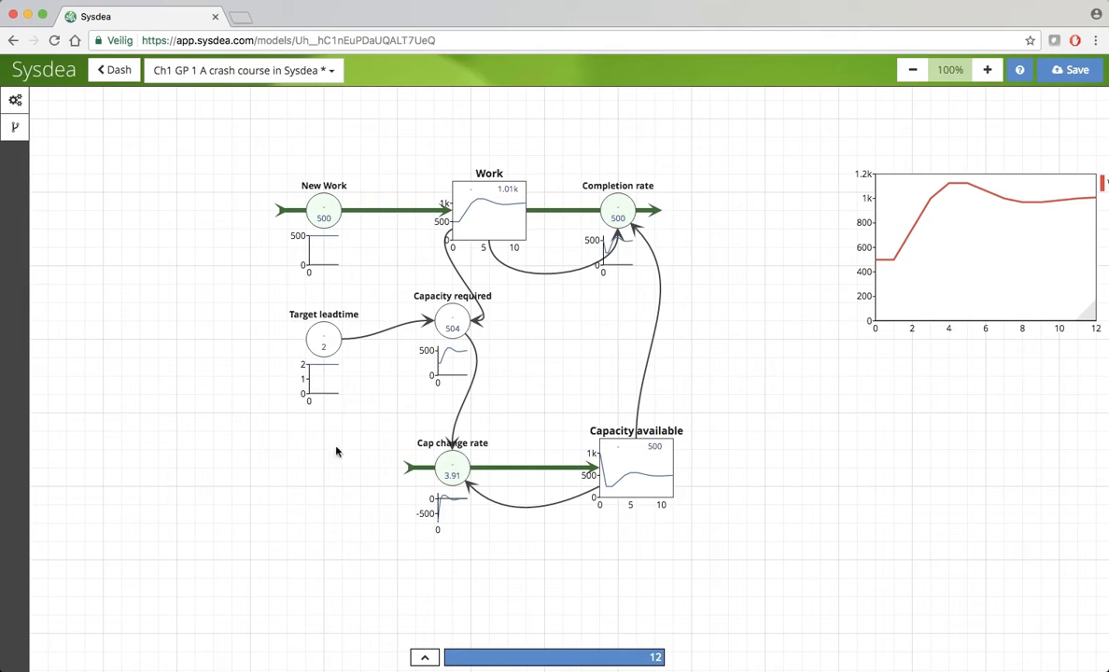
# Step: Add a variable below and left of the Cap change rate flow, named "Cap change rat", with a value of 4
pyautogui.click(361, 541)
pyautogui.doubleClick(343, 552)
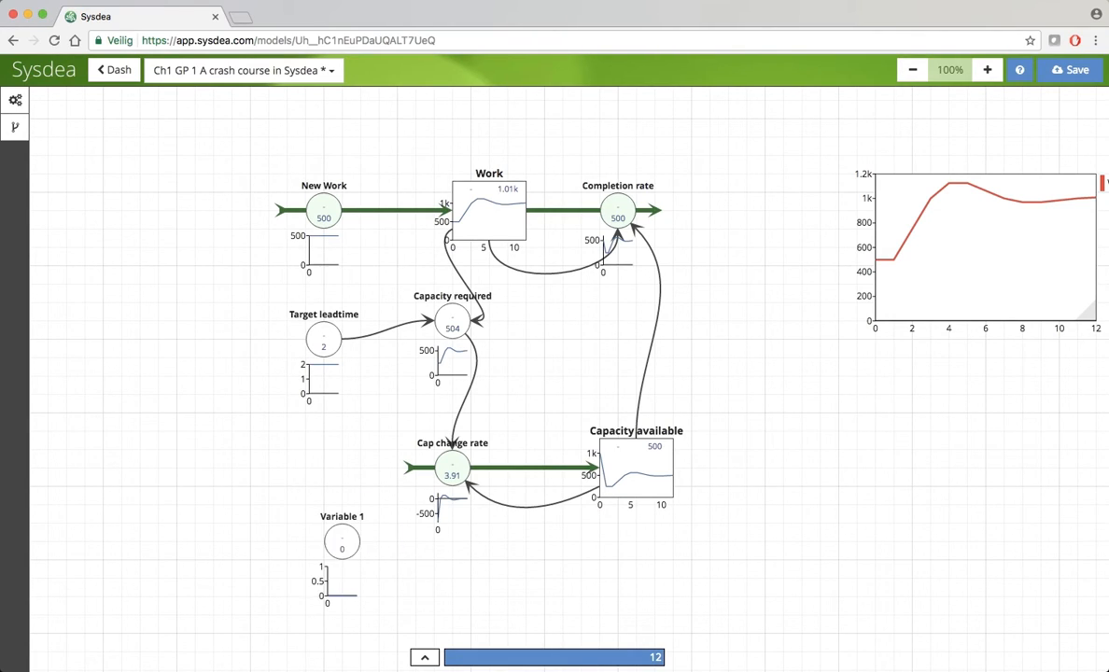
pyautogui.click(352, 538)
pyautogui.moveTo(432, 479); pyautogui.dragTo(244, 467)
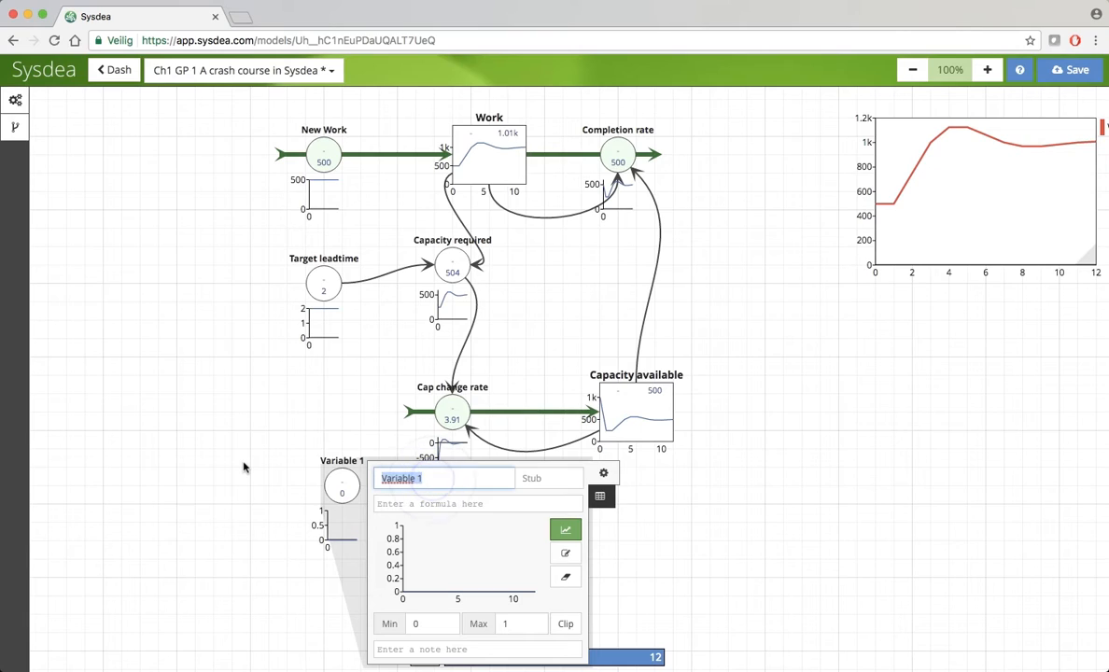
pyautogui.write('Cap change rate')
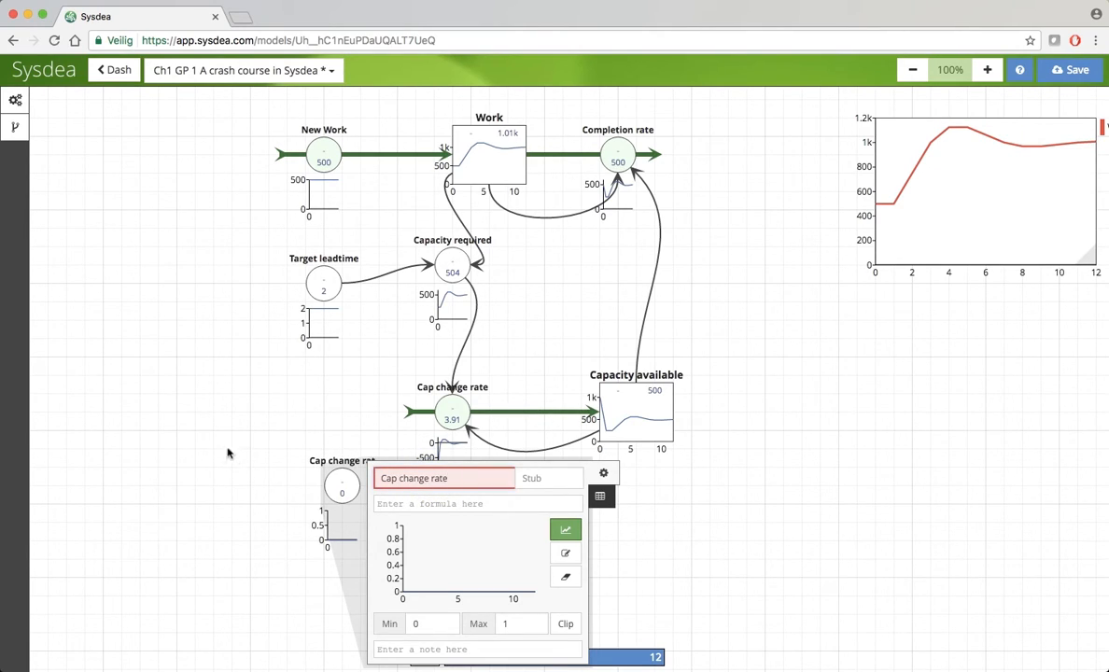
pyautogui.click(450, 503)
pyautogui.write('4')
pyautogui.click(241, 502)
# Step: Link Cap change rat to the Cap change rate flow and set its formula to ("Capacity required" - "Capacity available") / "Cap change rat"
pyautogui.moveTo(363, 495); pyautogui.dragTo(445, 425)
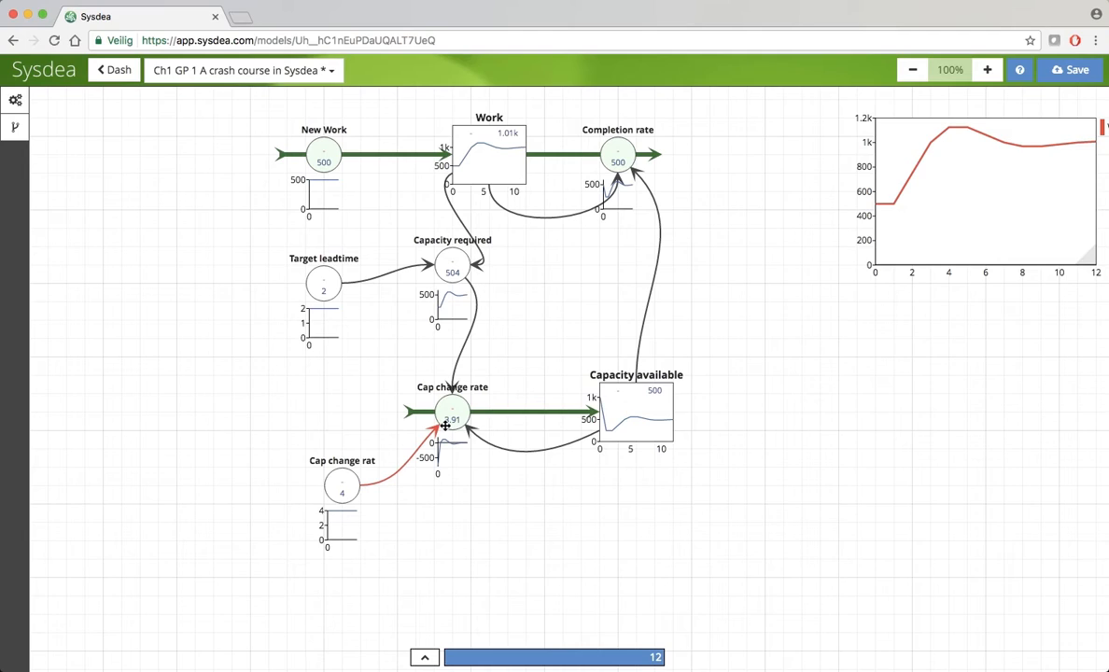
pyautogui.click(457, 417)
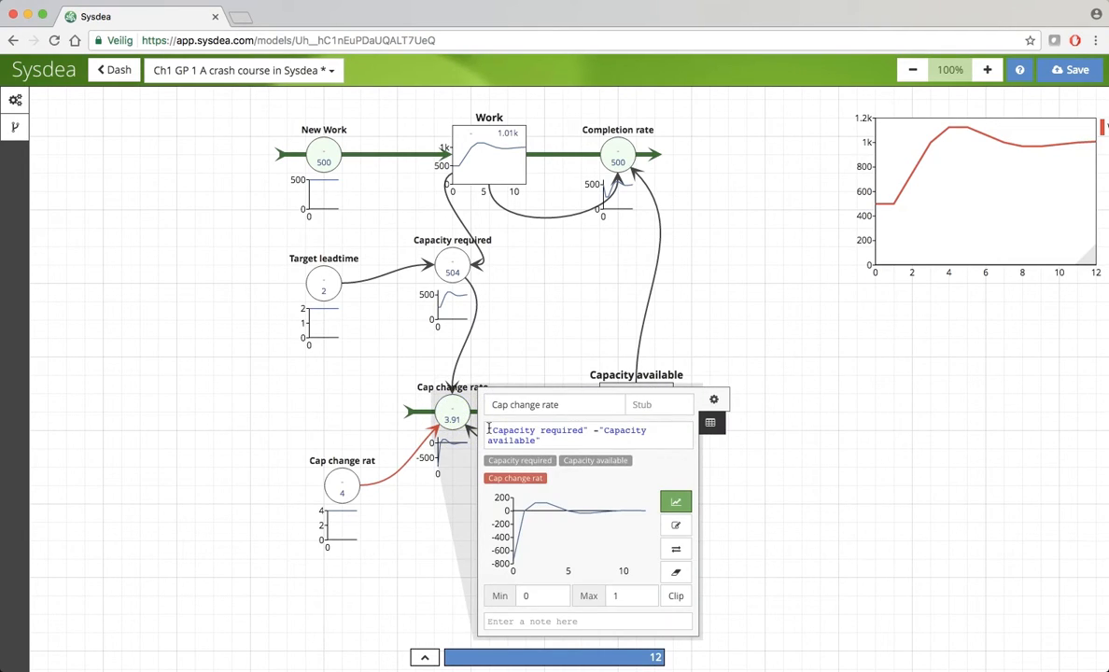
pyautogui.click(489, 430)
pyautogui.write('(')
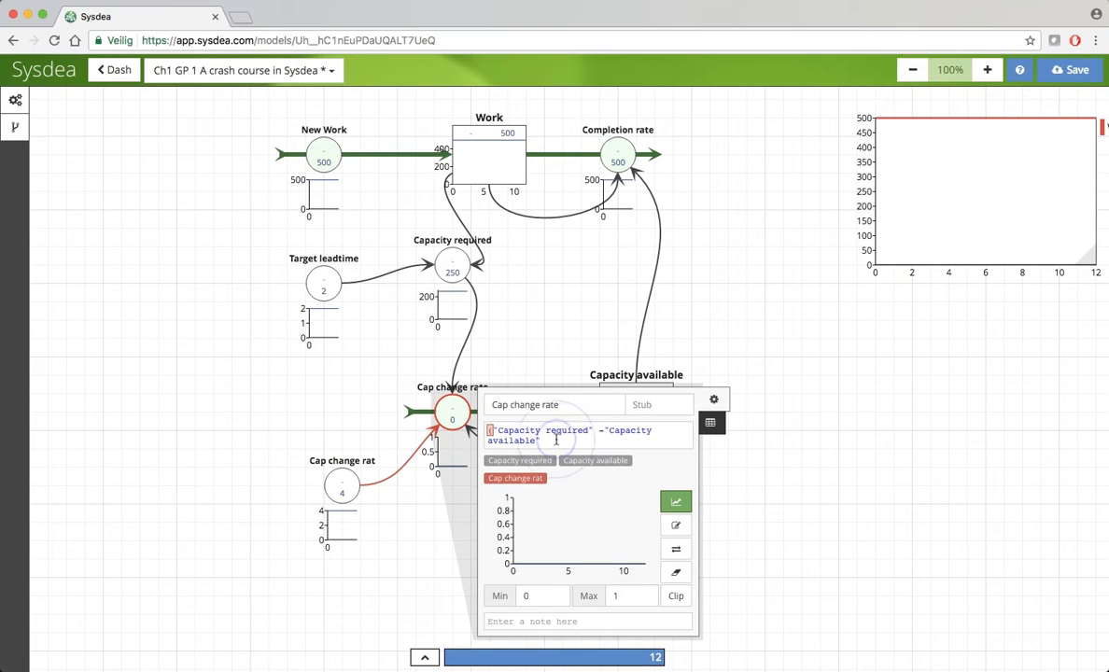
pyautogui.write(')')
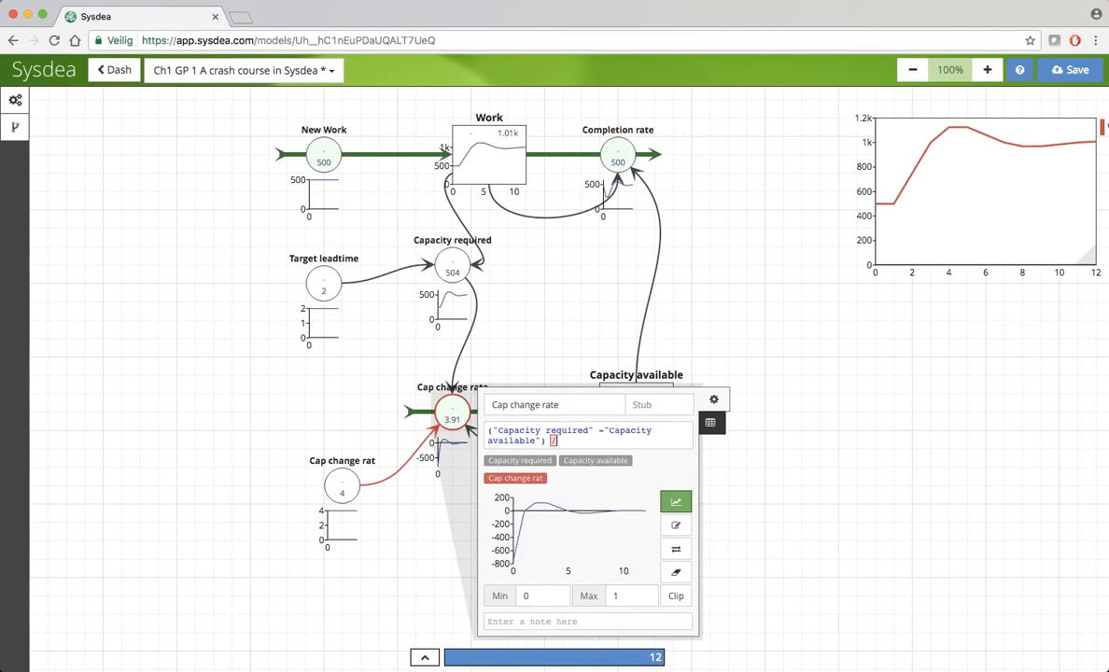
pyautogui.write(' /')
pyautogui.click(514, 479)
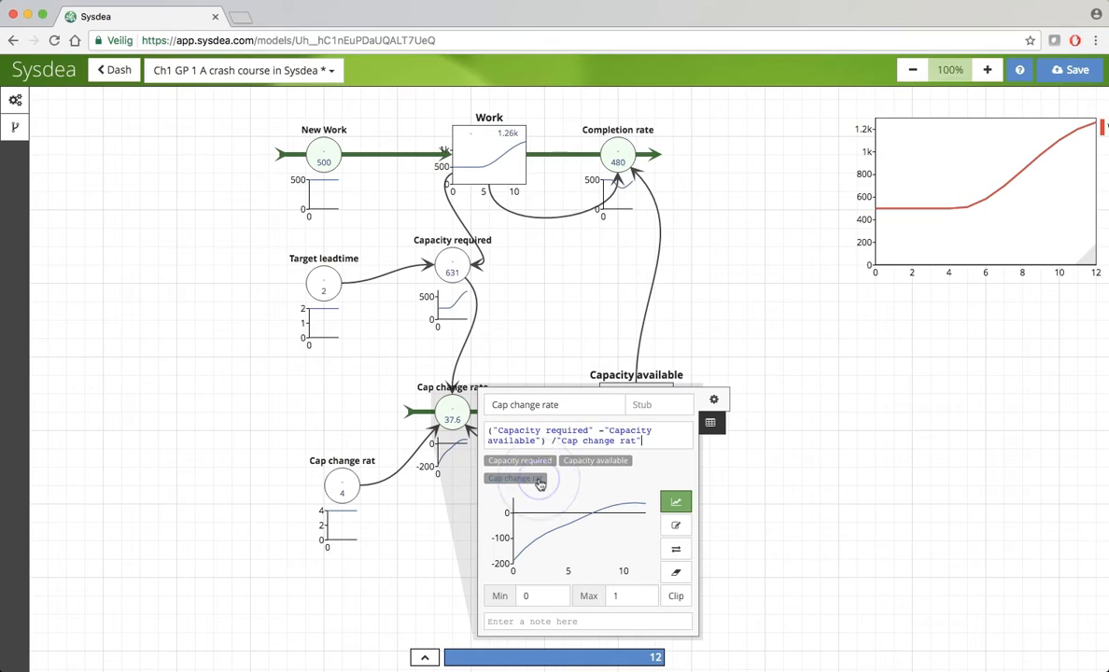
pyautogui.moveTo(644, 442); pyautogui.dragTo(561, 443)
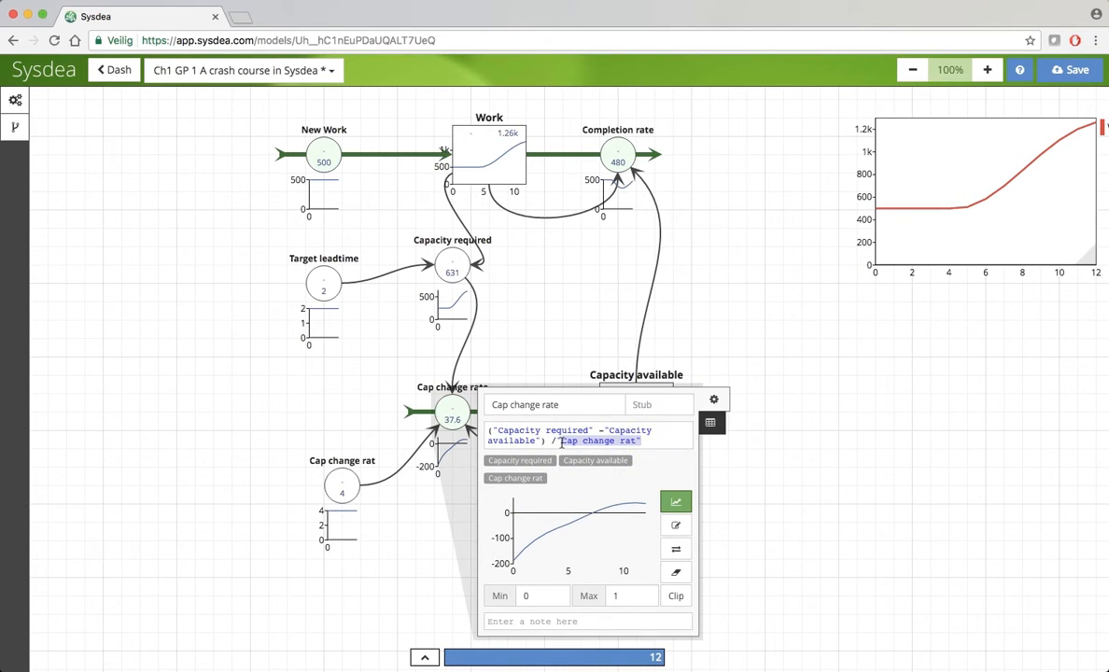
pyautogui.click(653, 443)
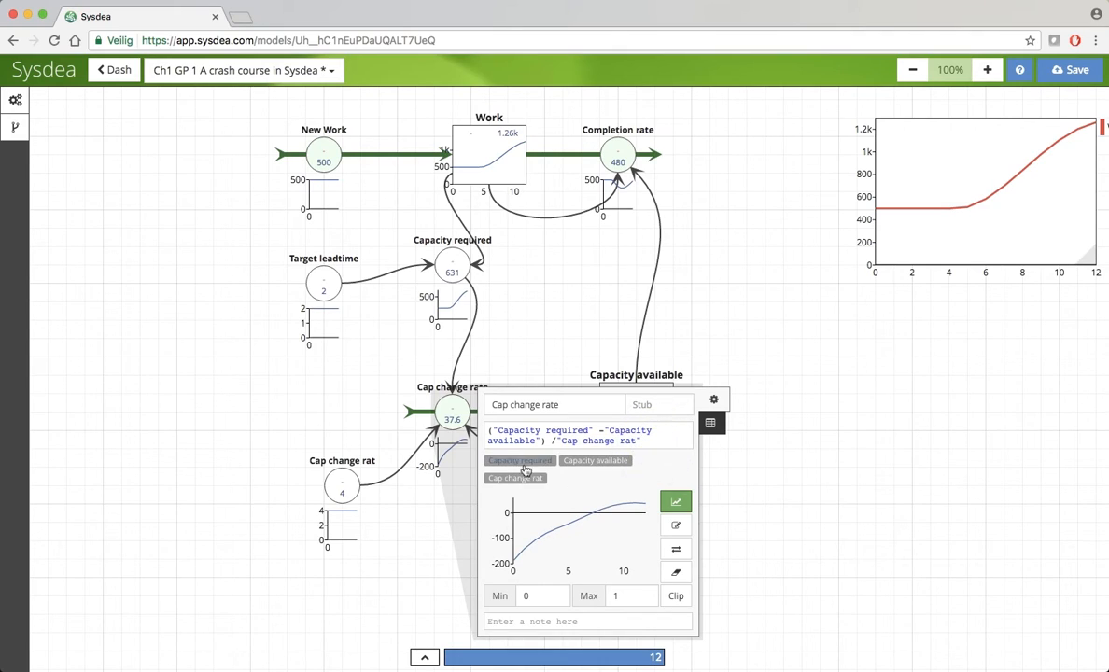
# Step: Rename the Cap change rat variable as "Cap change delay" and check the formula of the Cap change rate flow for the new name
pyautogui.click(762, 528)
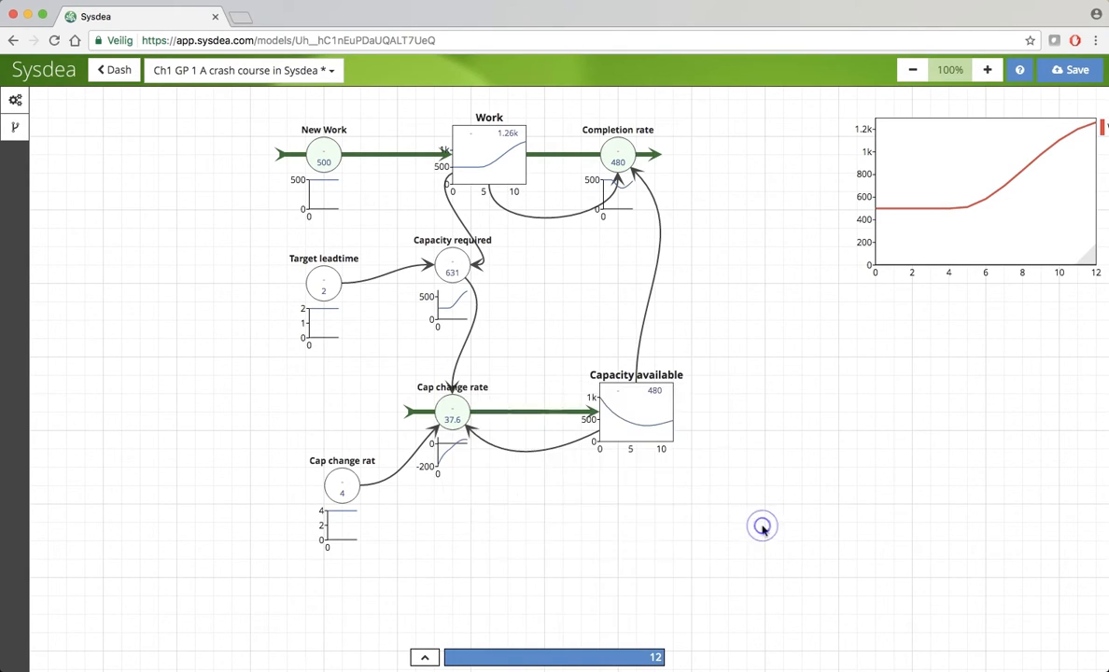
pyautogui.click(366, 457)
pyautogui.click(347, 474)
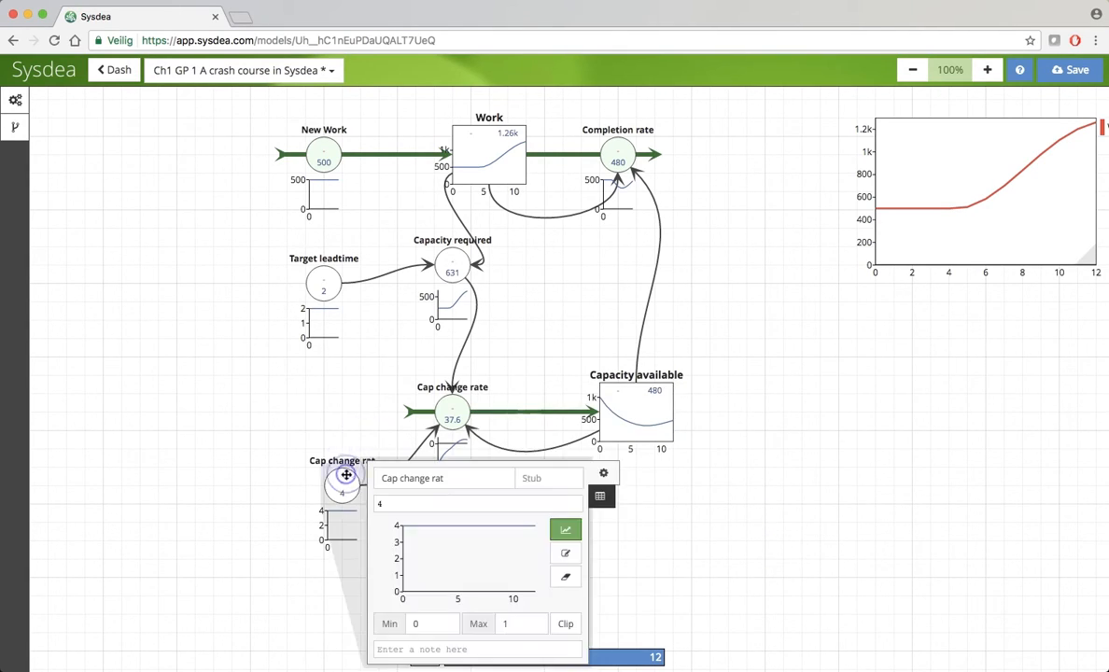
pyautogui.doubleClick(436, 480)
pyautogui.write('df')
pyautogui.press('BackSpace')
pyautogui.write('elay')
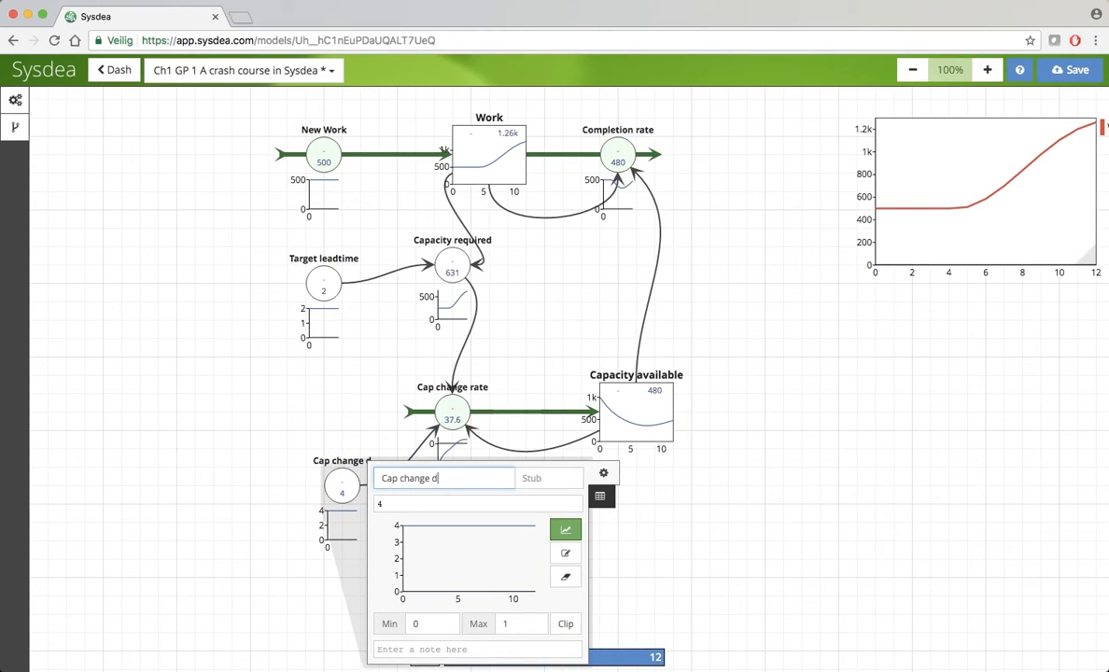
pyautogui.click(317, 614)
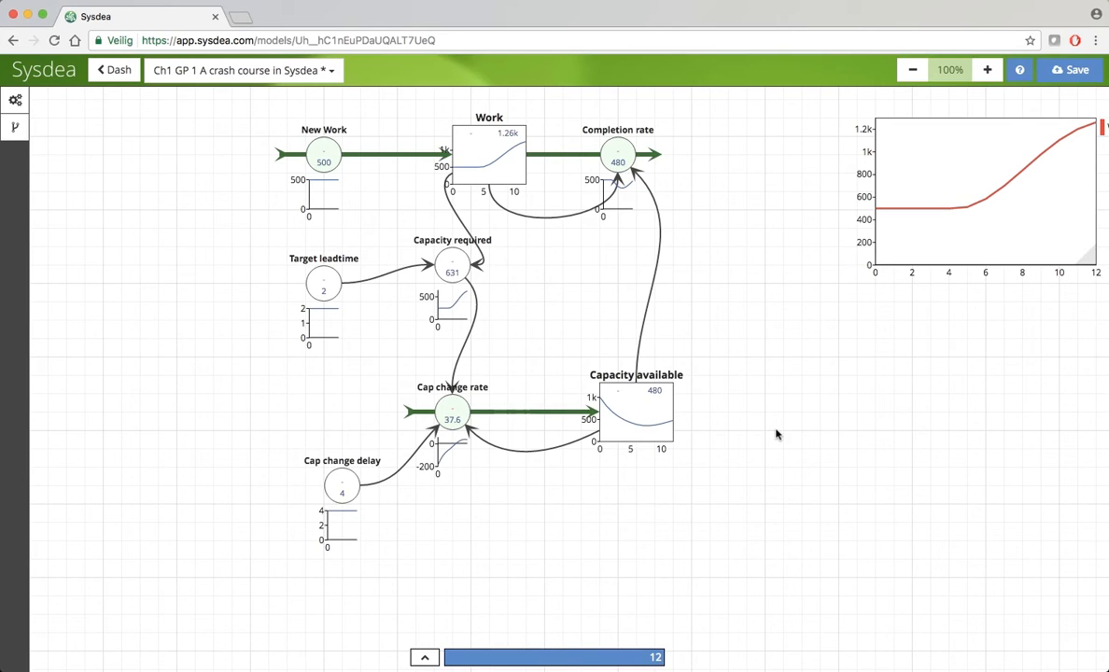
pyautogui.click(456, 414)
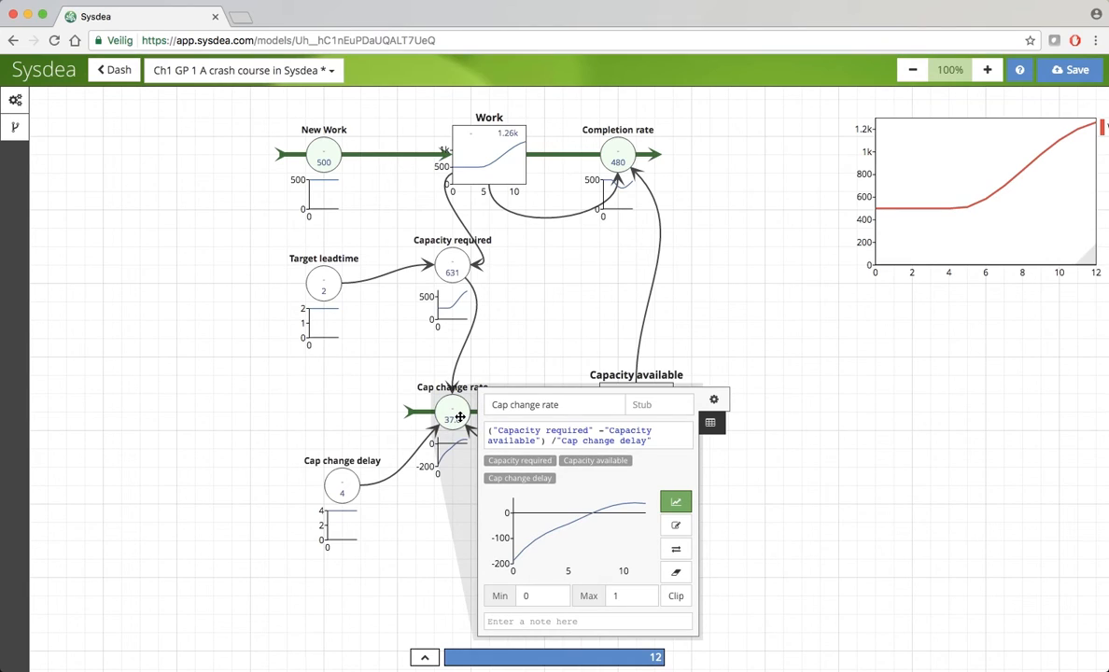
pyautogui.rightClick(416, 548)
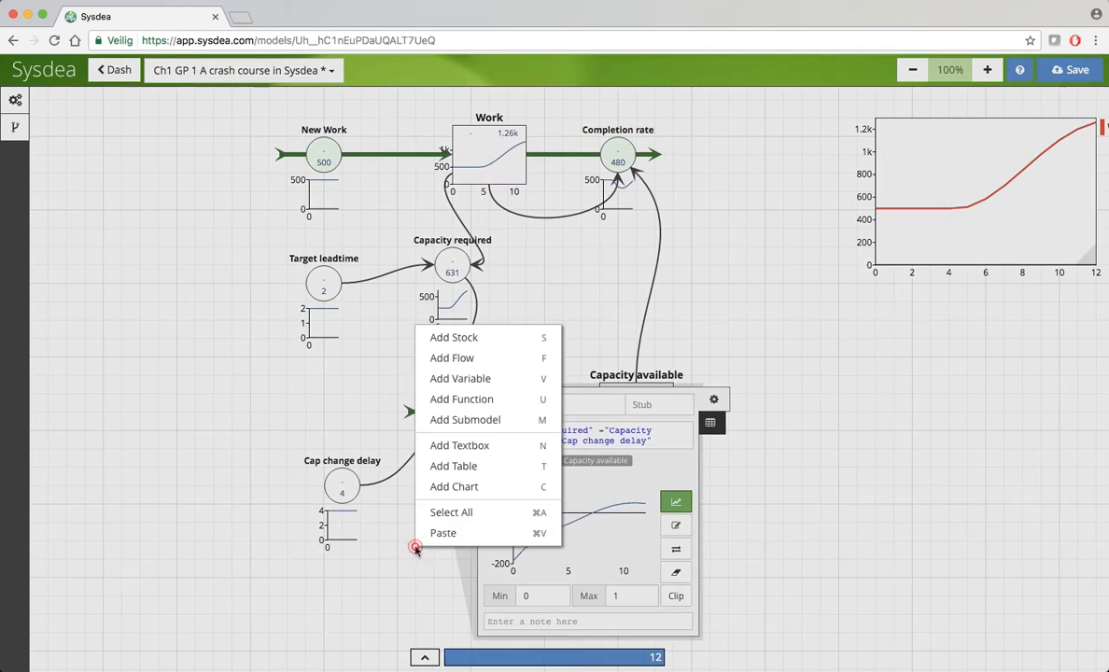
pyautogui.click(877, 506)
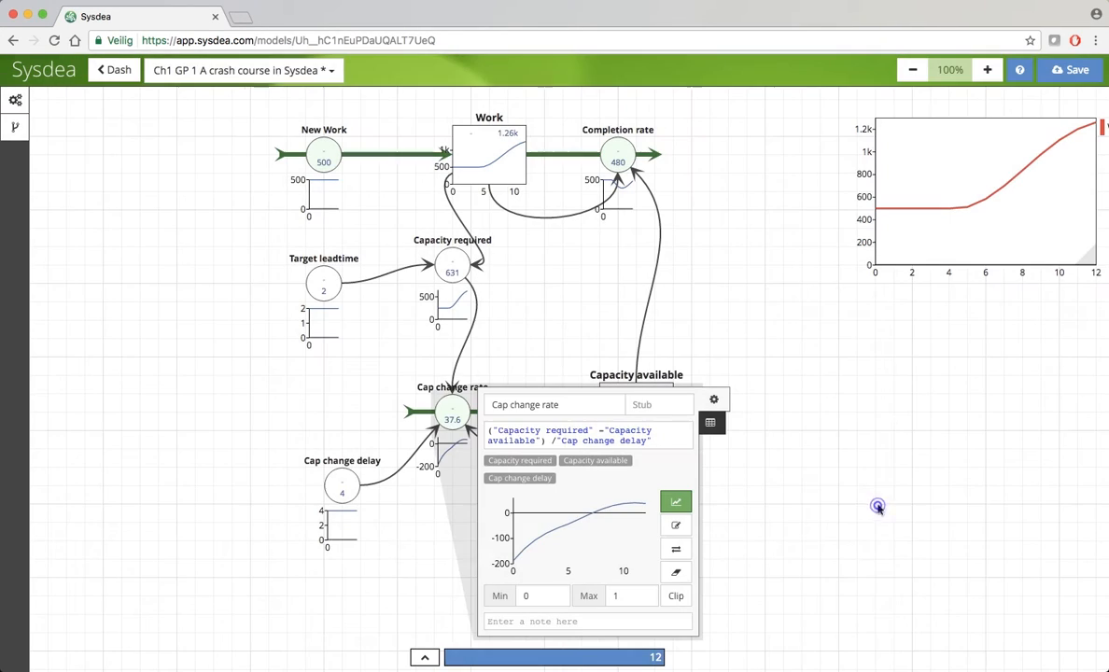
pyautogui.click(750, 445)
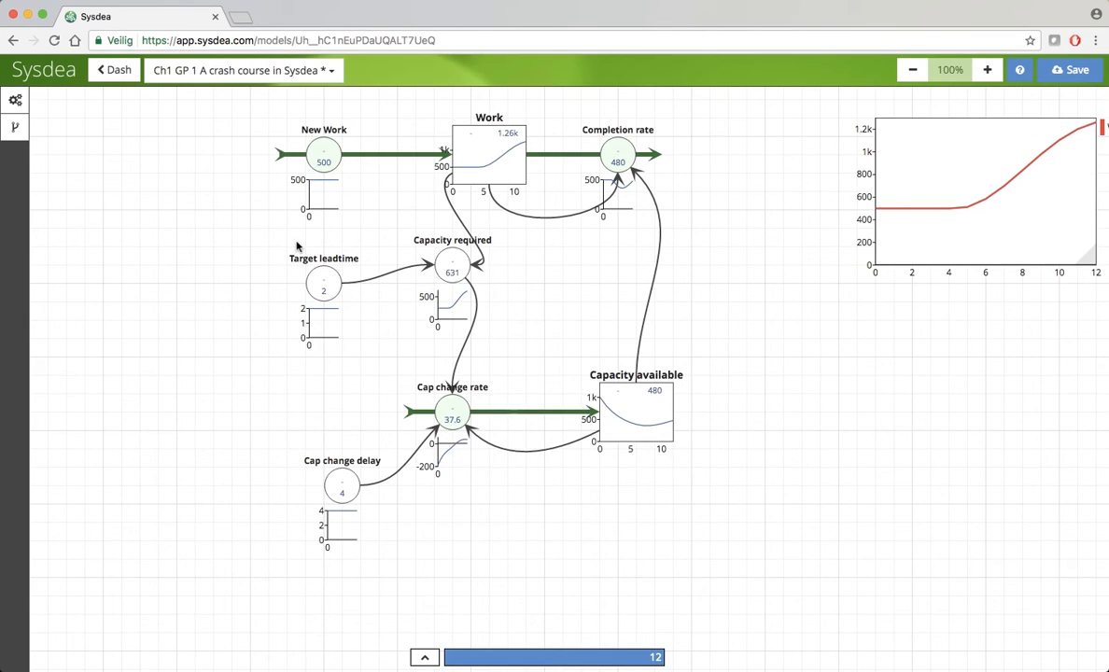
# Step: Extend the model's simulation time by setting its end time to 50
pyautogui.click(19, 104)
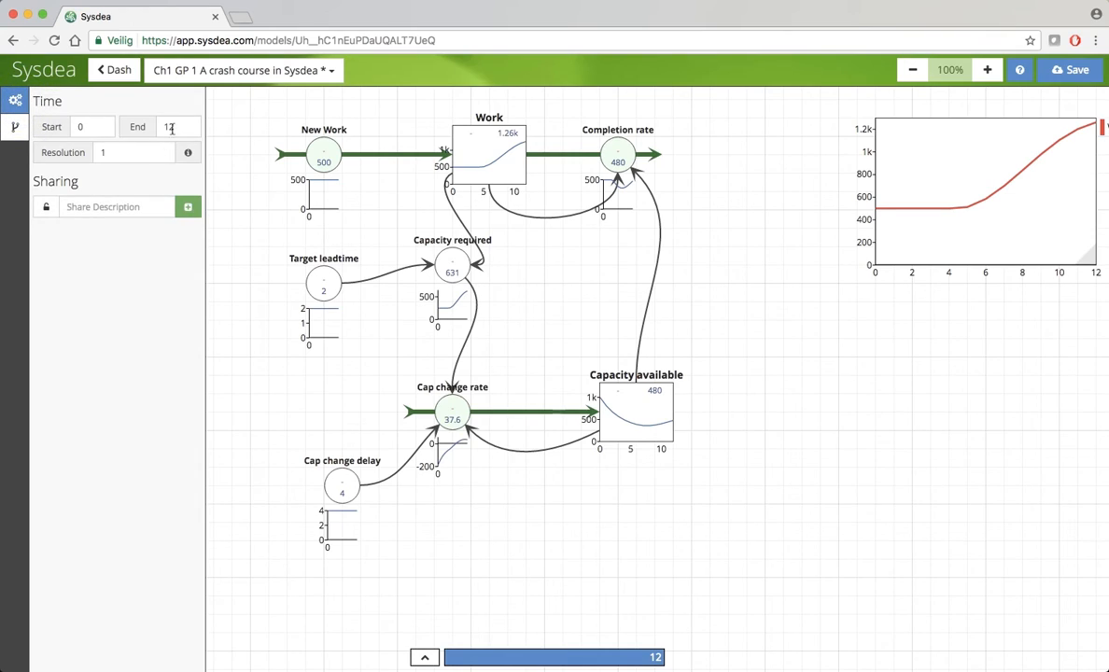
pyautogui.click(178, 127)
pyautogui.write('36')
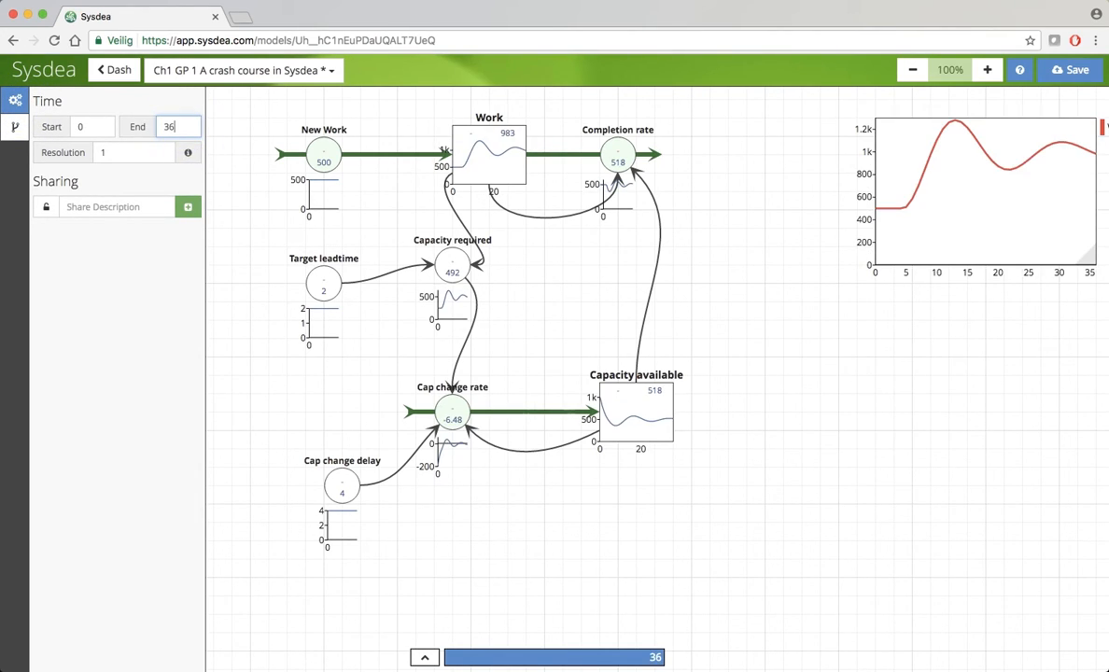
pyautogui.press('BackSpace')
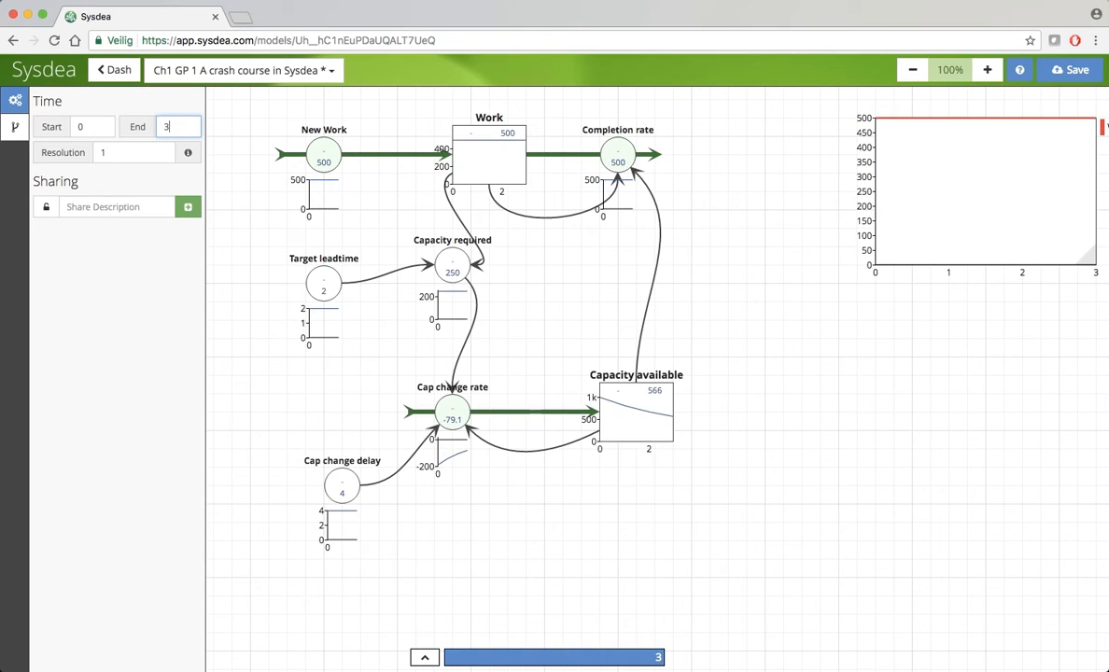
pyautogui.write('50')
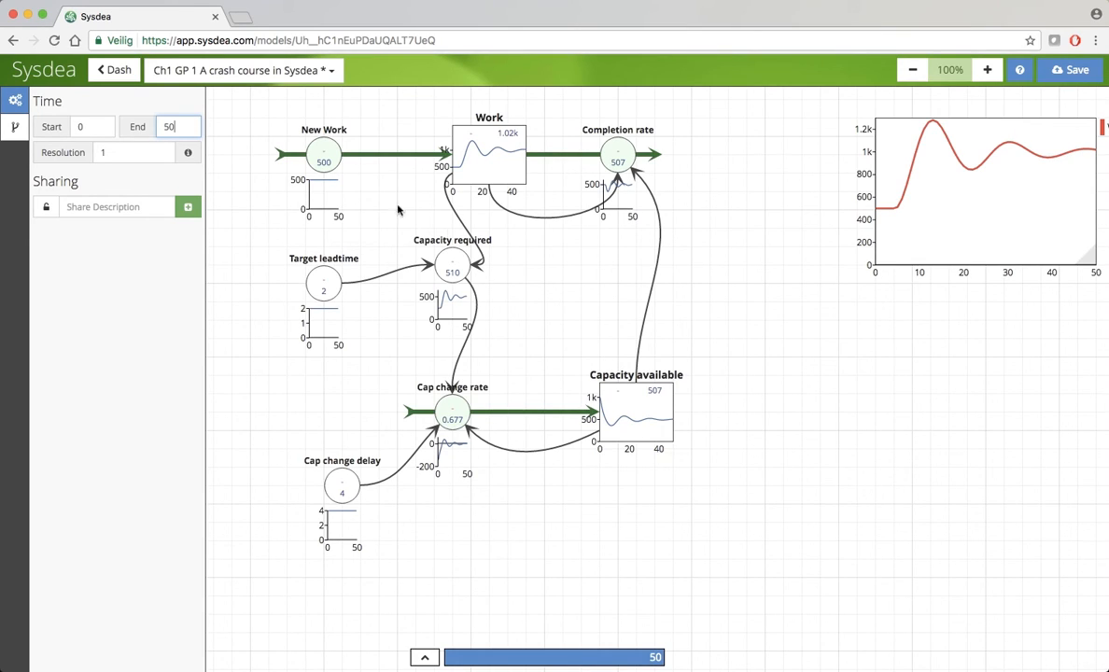
# Step: Add Capacity available to the chart that plots Work and move the chart closer to the model diagram
pyautogui.moveTo(678, 448); pyautogui.dragTo(931, 260)
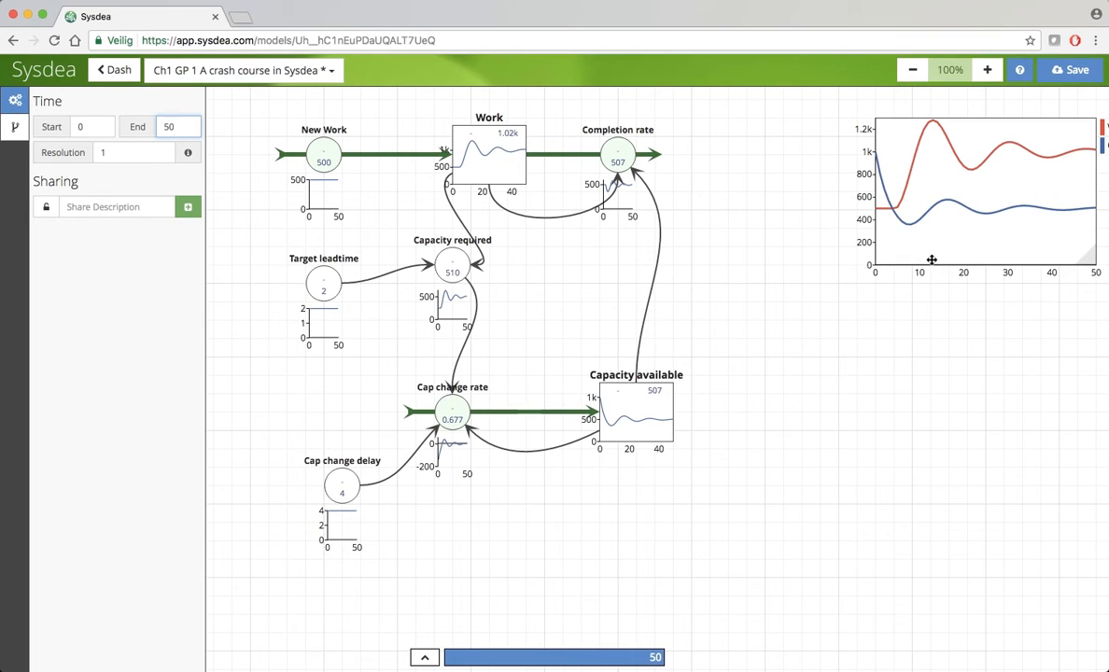
pyautogui.moveTo(939, 247); pyautogui.dragTo(826, 307)
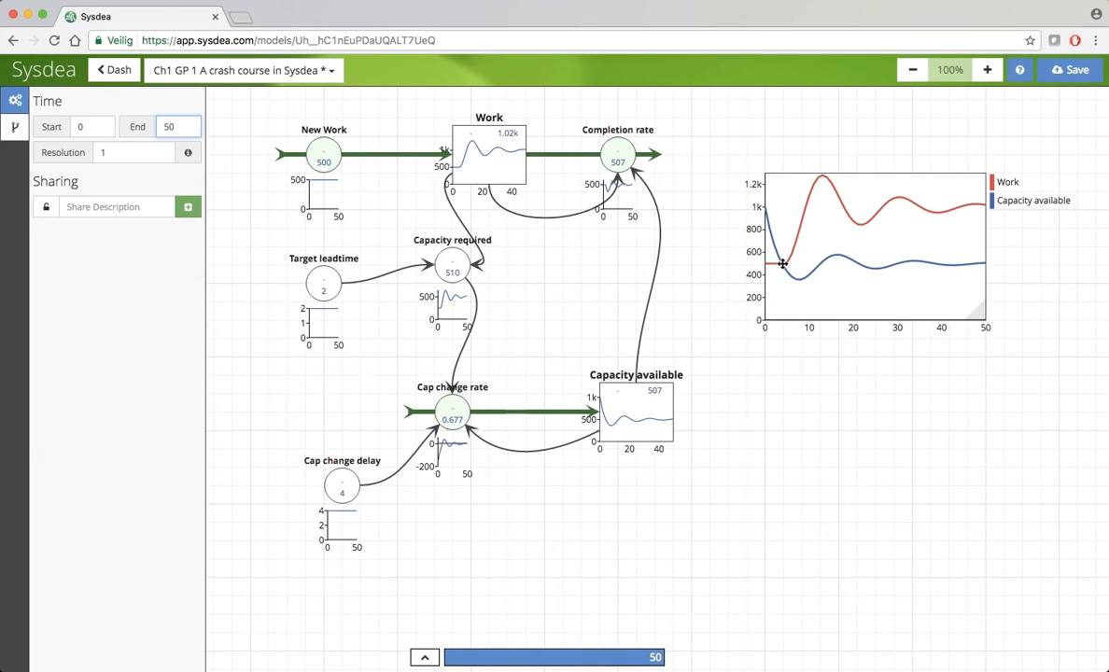
pyautogui.click(782, 261)
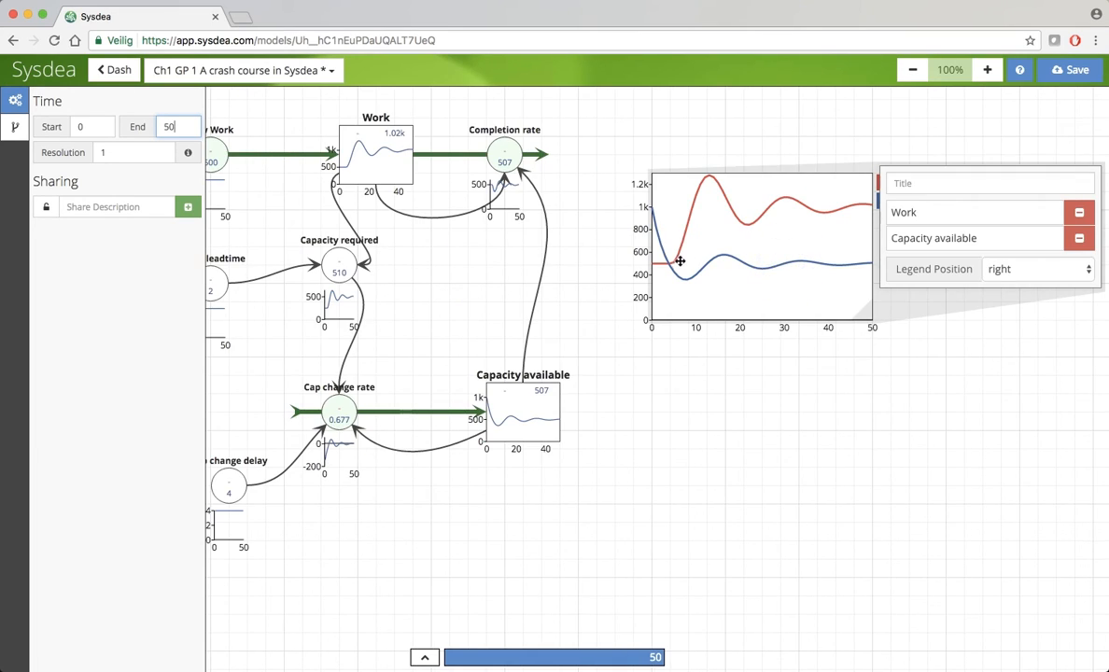
pyautogui.click(864, 418)
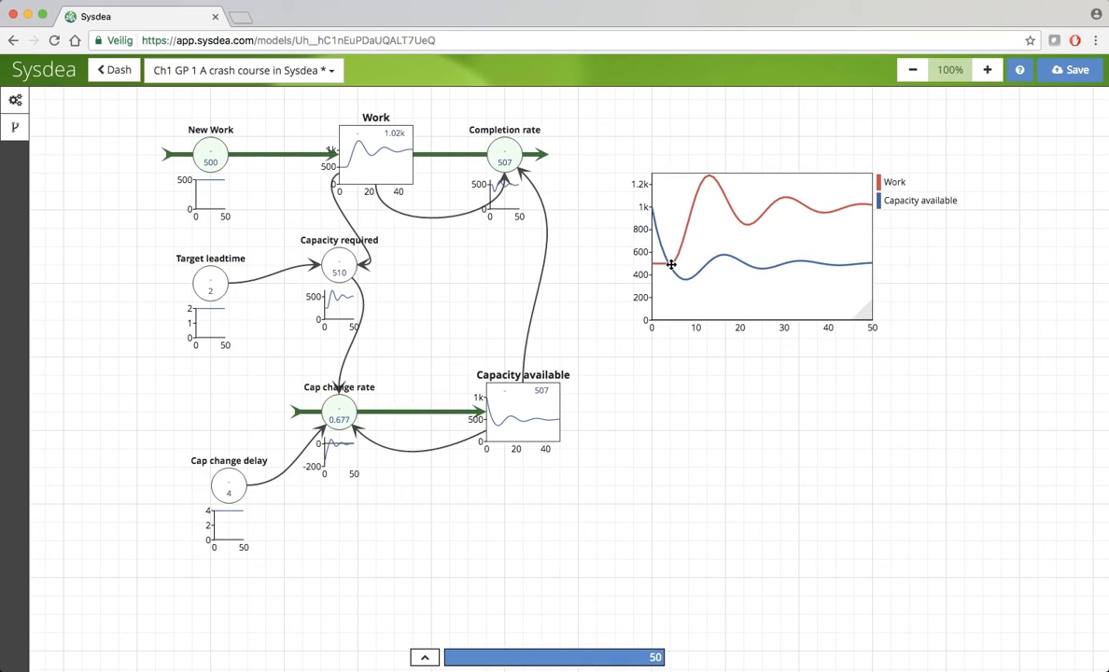